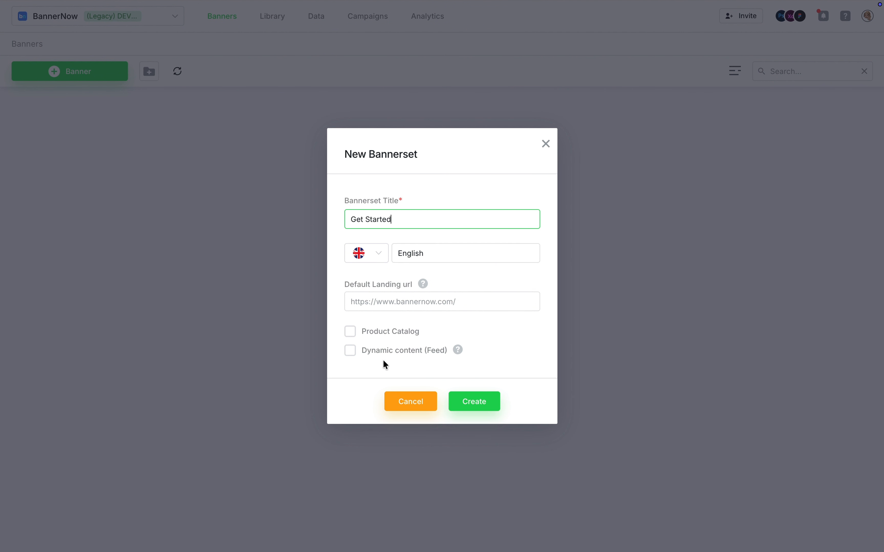
# Create the Get Started bannerset and start a new banner from scratch.
pyautogui.click(470, 401)
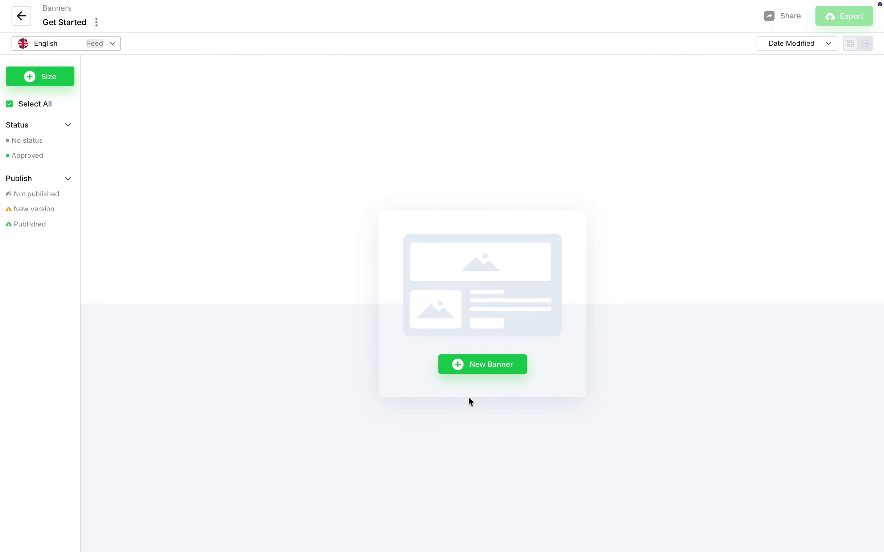
pyautogui.click(480, 365)
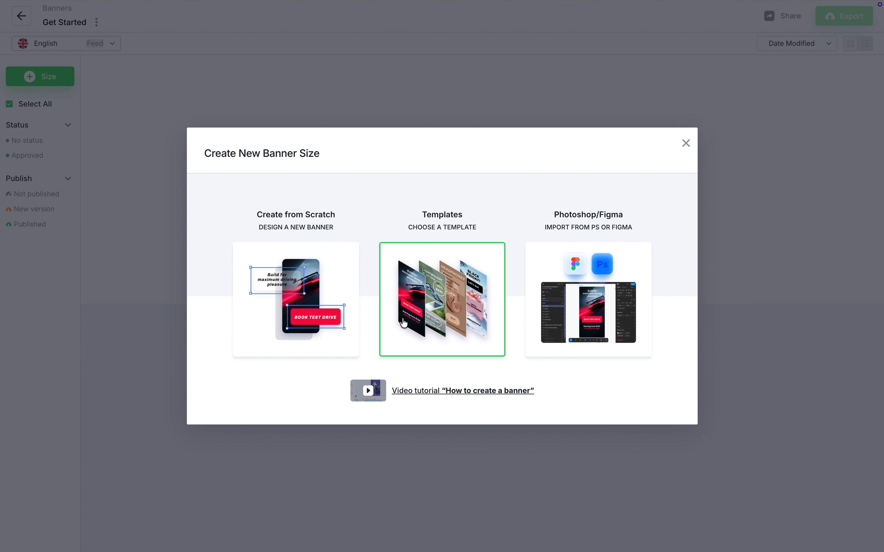
pyautogui.click(337, 316)
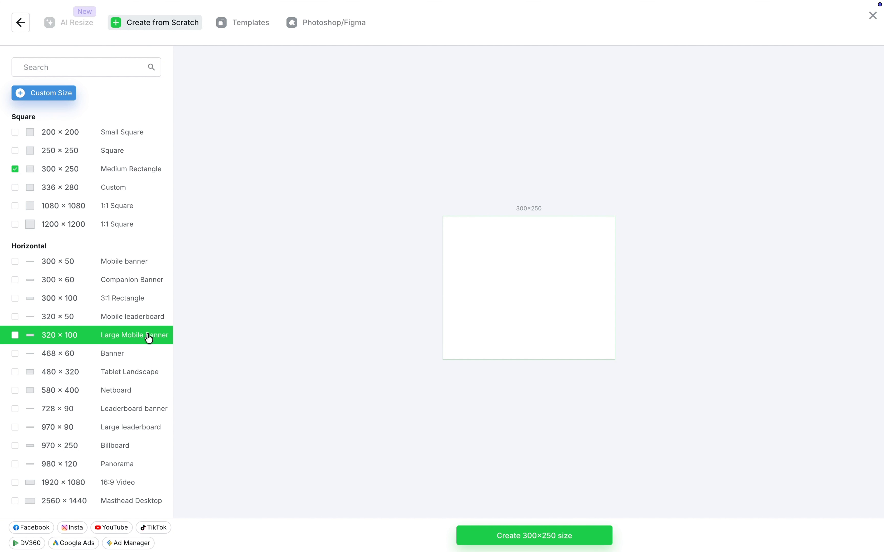
# Create a blank banner in the 300 × 600 Half page size.
pyautogui.scroll(-4, 146, 347)
pyautogui.scroll(4, 124, 351)
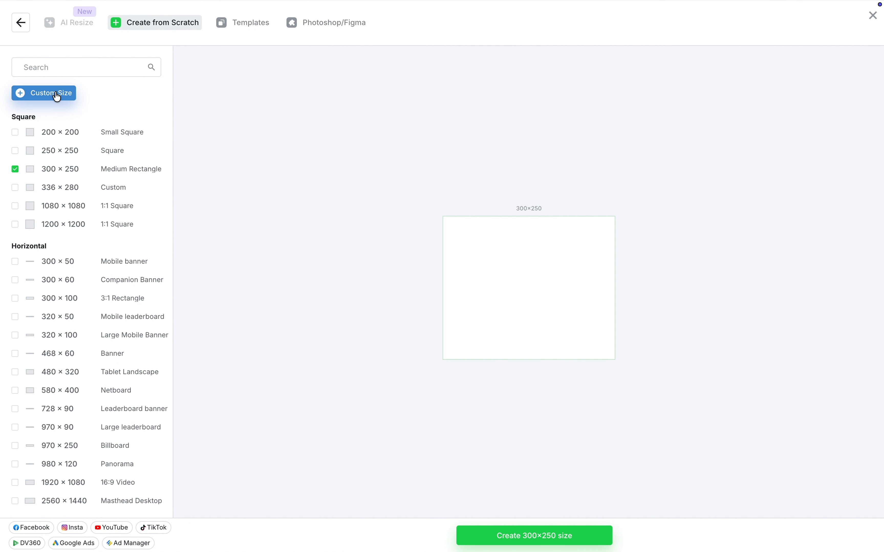
pyautogui.scroll(-4, 67, 293)
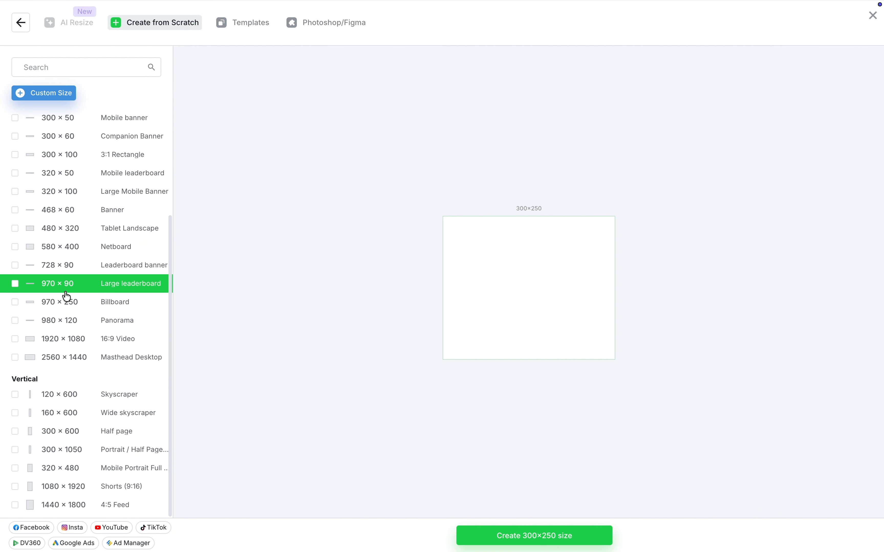
pyautogui.click(76, 435)
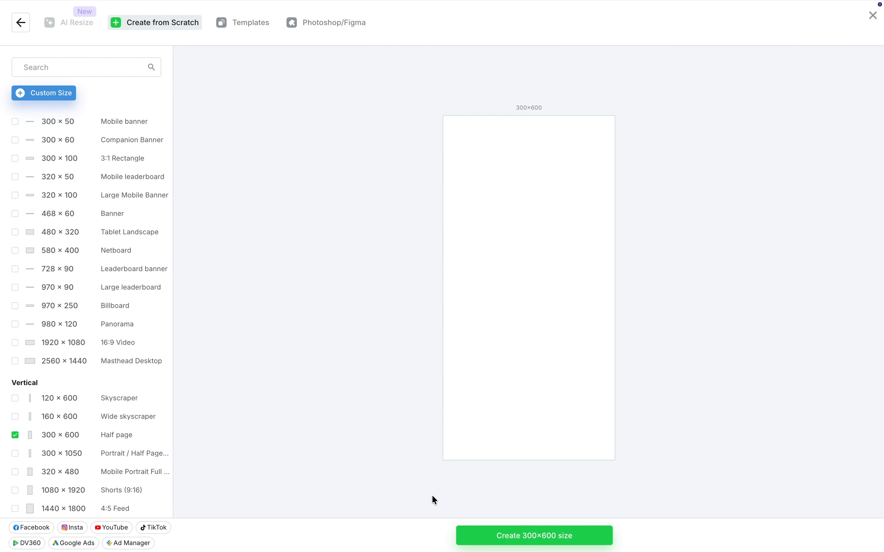
pyautogui.click(483, 542)
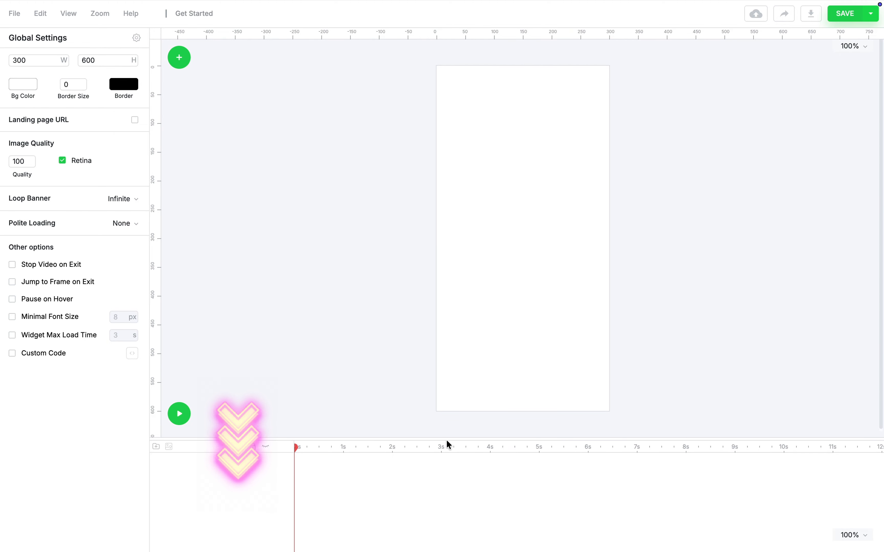
# Enlarge the timeline area and upload background.png into the banner as an image.
pyautogui.moveTo(448, 439)
pyautogui.mouseDown()
pyautogui.moveTo(448, 354)
pyautogui.moveTo(442, 423)
pyautogui.mouseUp()
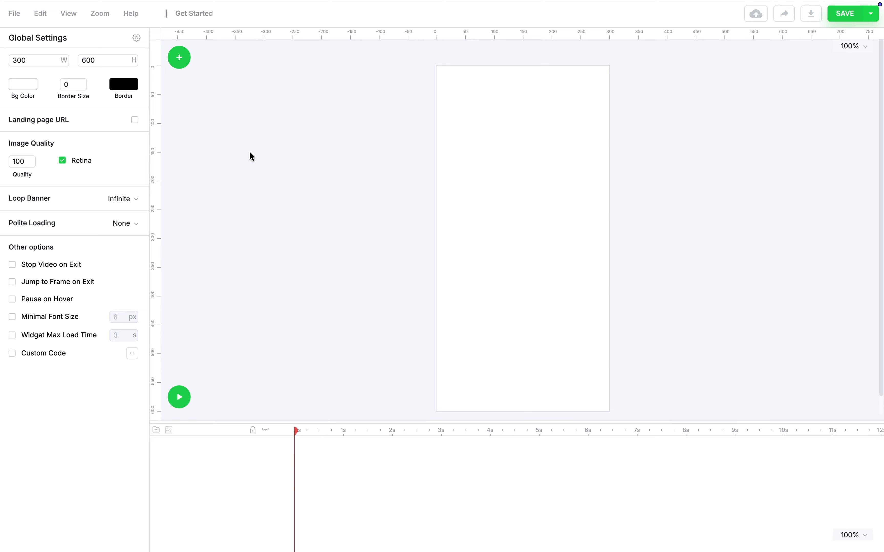
pyautogui.click(181, 60)
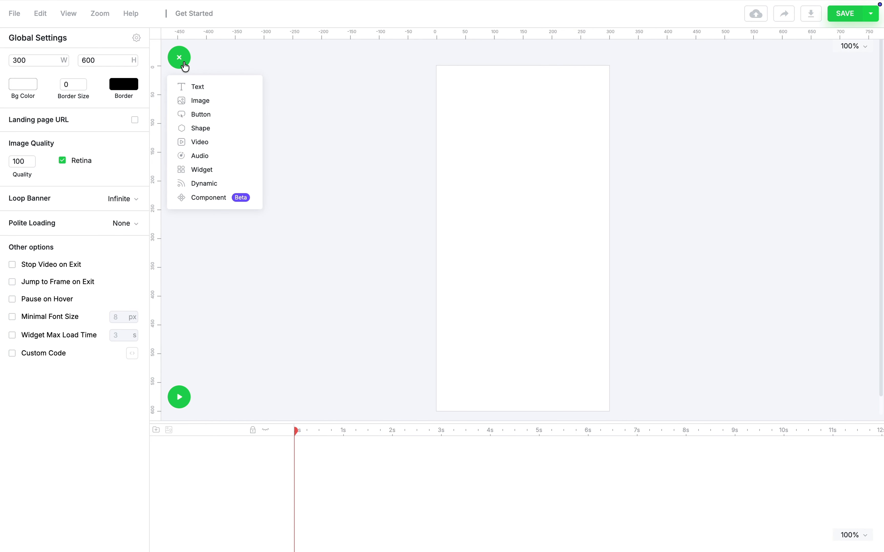
pyautogui.click(195, 102)
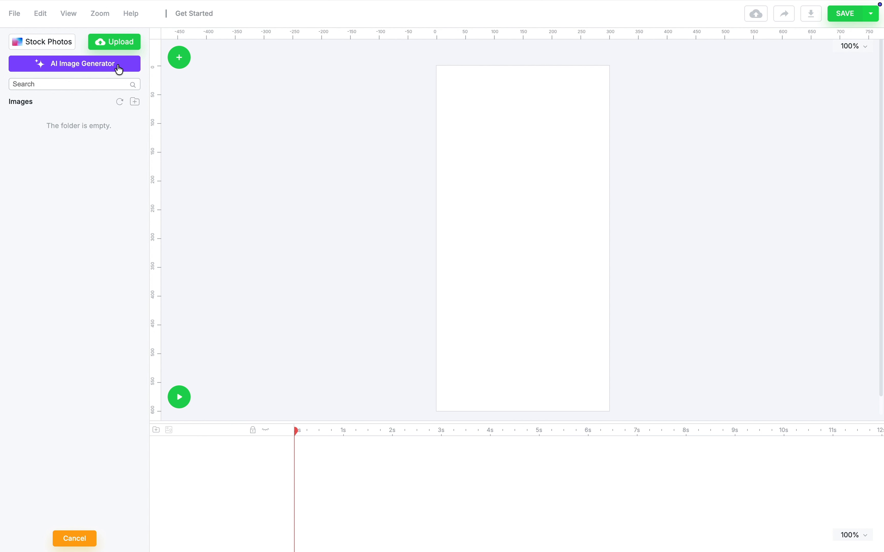
pyautogui.click(124, 44)
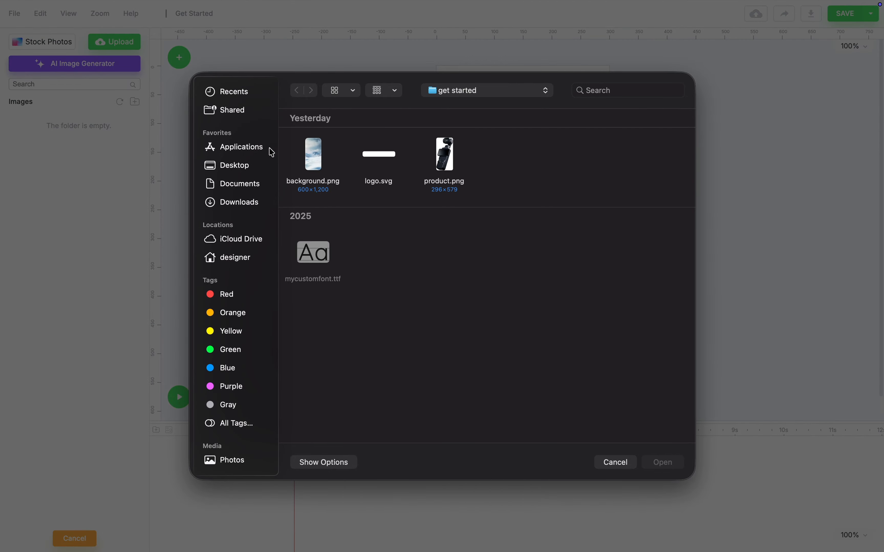
pyautogui.click(314, 157)
pyautogui.click(679, 466)
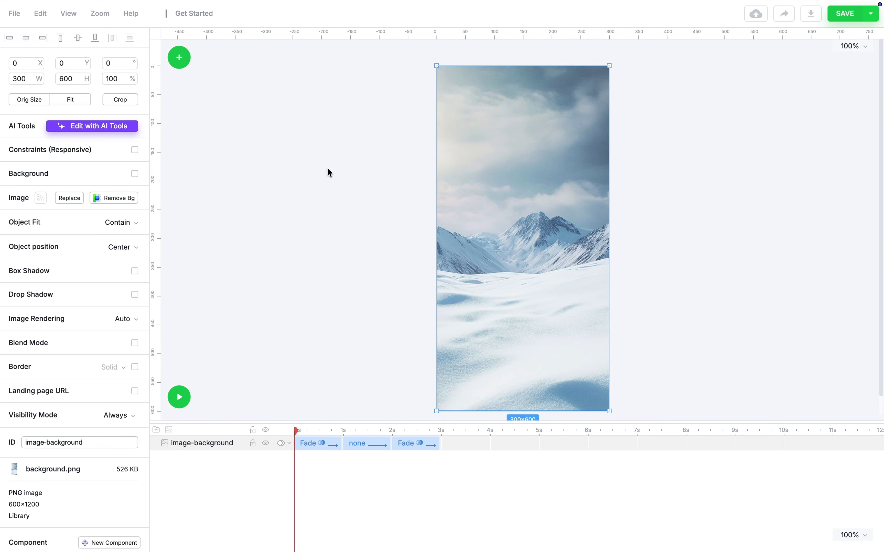
# Upload product.png into the banner and shrink it proportionally to about 146 × 286.
pyautogui.click(183, 65)
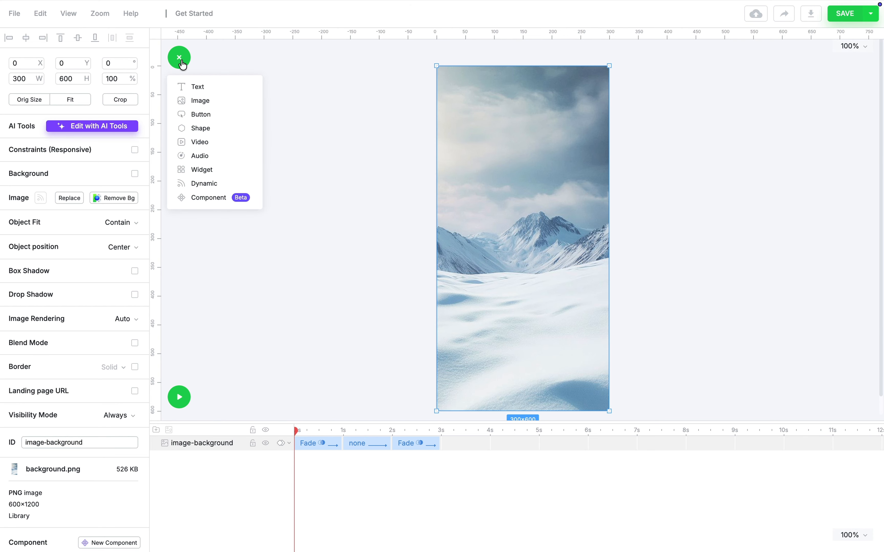
pyautogui.click(200, 100)
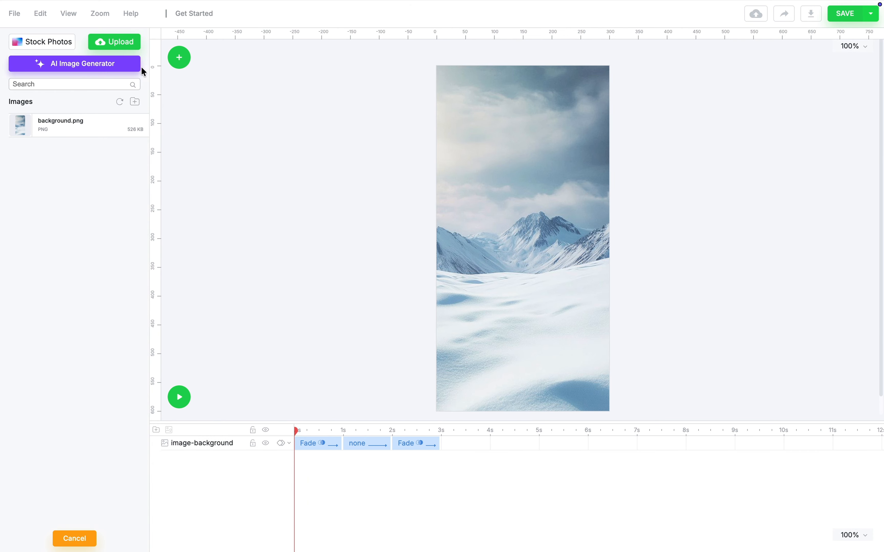
pyautogui.click(127, 43)
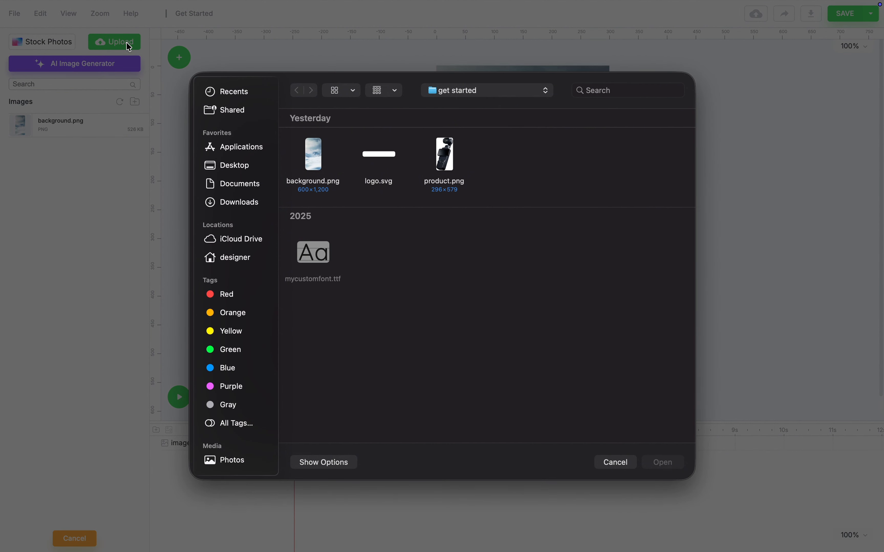
pyautogui.click(429, 162)
pyautogui.click(656, 462)
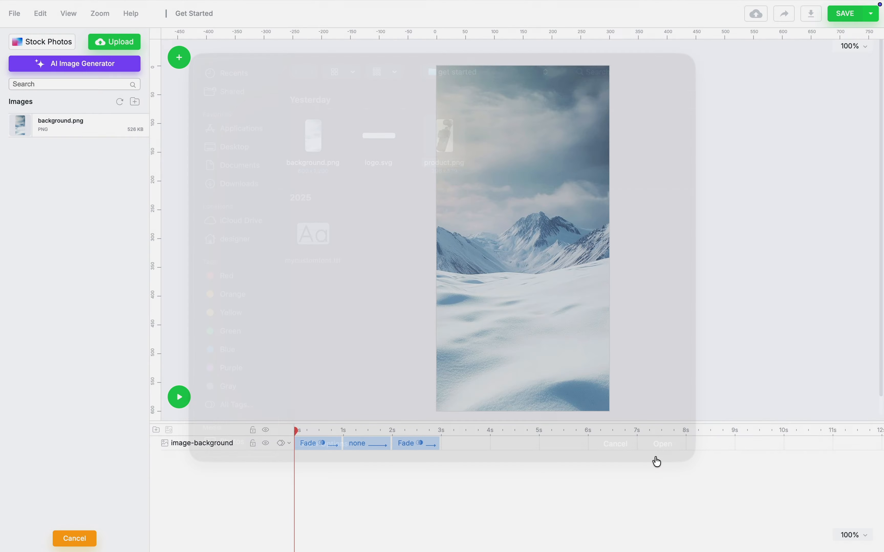
pyautogui.moveTo(435, 402); pyautogui.dragTo(523, 230)
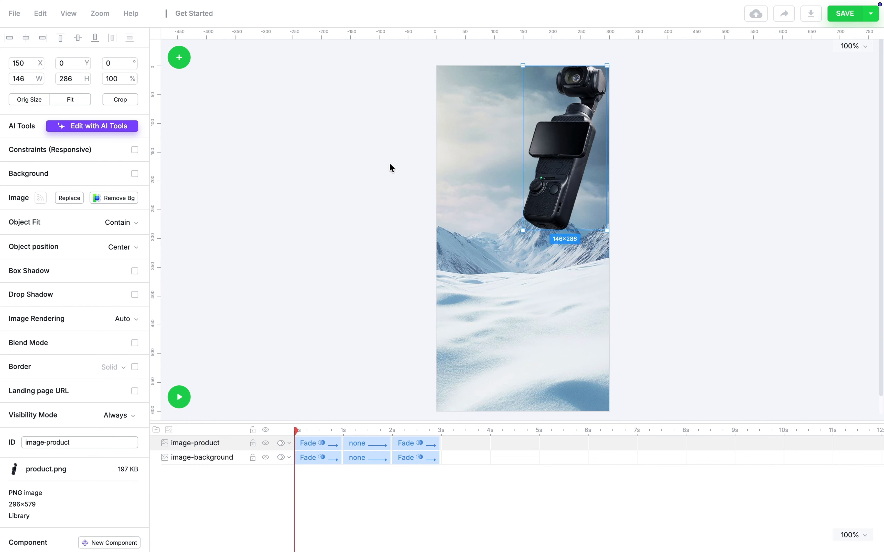
# Center the product image on the banner and lower it slightly to about Y 177.
pyautogui.click(26, 38)
pyautogui.click(76, 41)
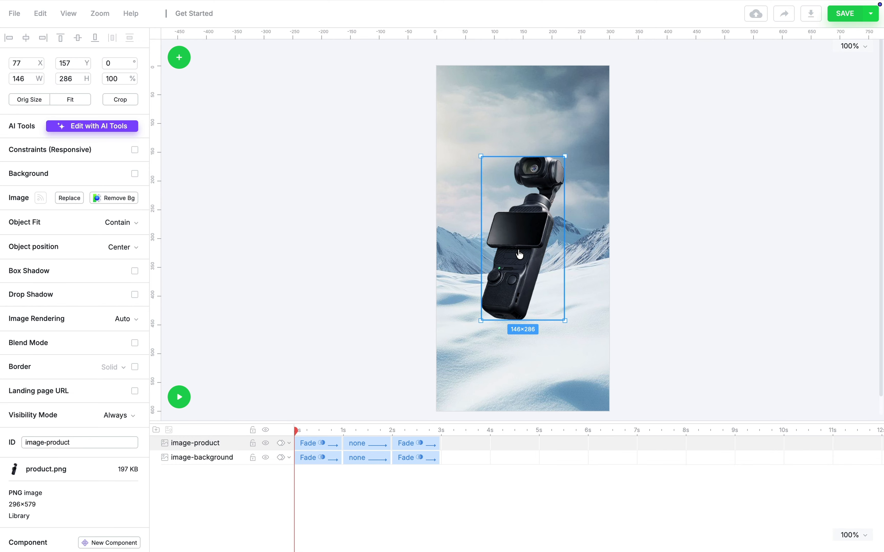
pyautogui.moveTo(520, 255); pyautogui.dragTo(520, 266)
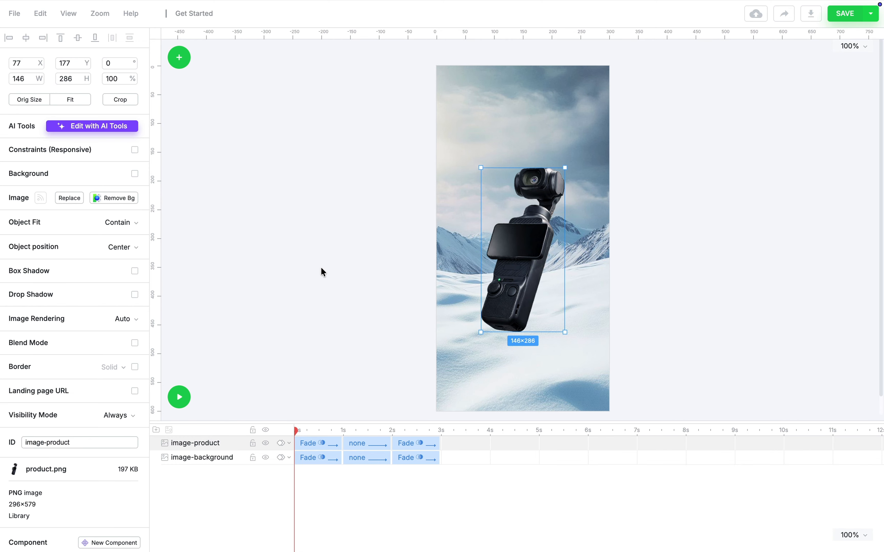
# Add a text element to the banner using the Ubuntu text style.
pyautogui.click(184, 67)
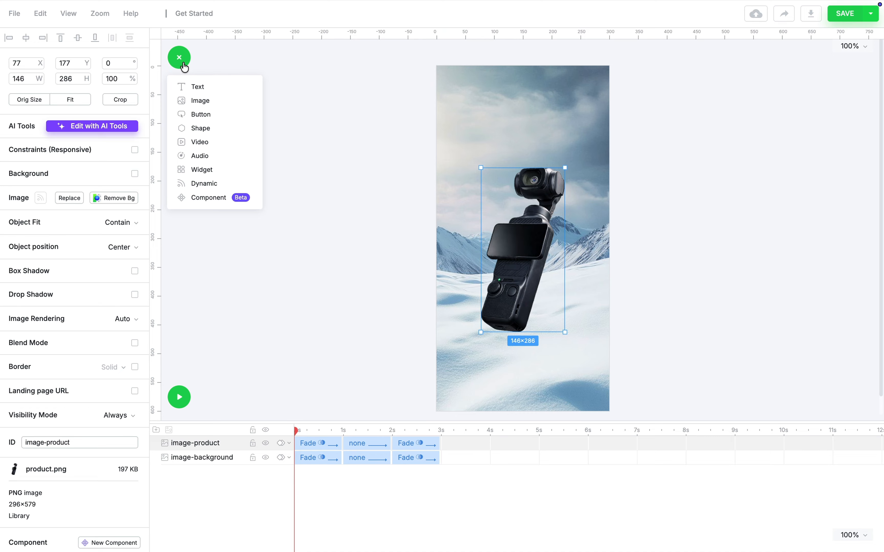
pyautogui.click(197, 87)
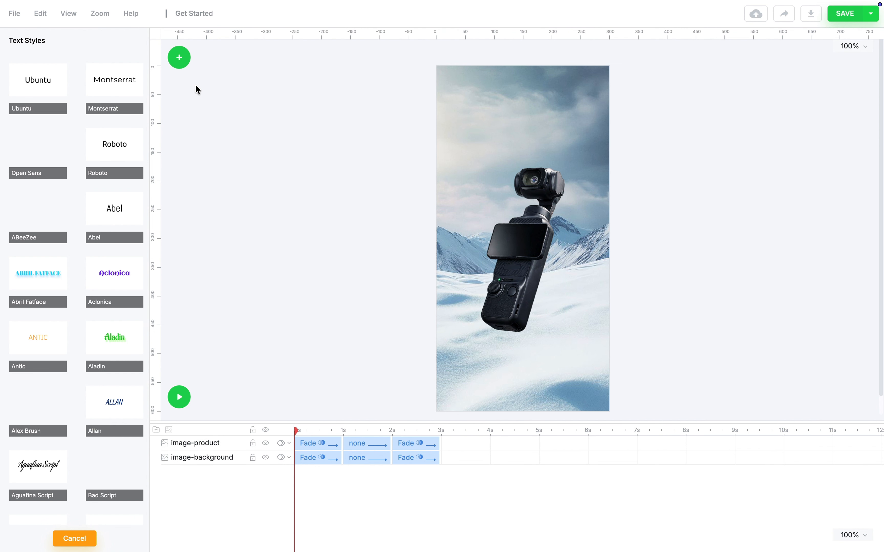
pyautogui.click(36, 91)
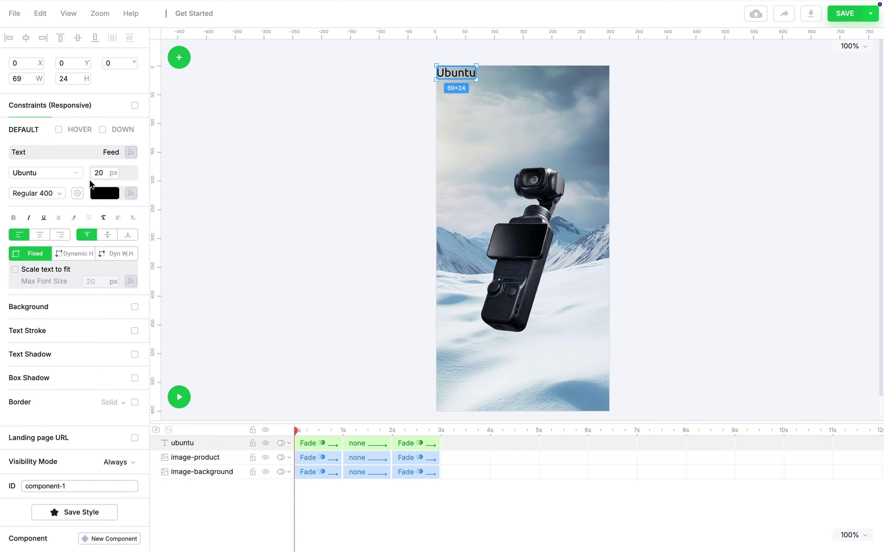
# Upload myfont.ttf as a custom font with family name myfont for the text, confirming the right to use it.
pyautogui.click(78, 177)
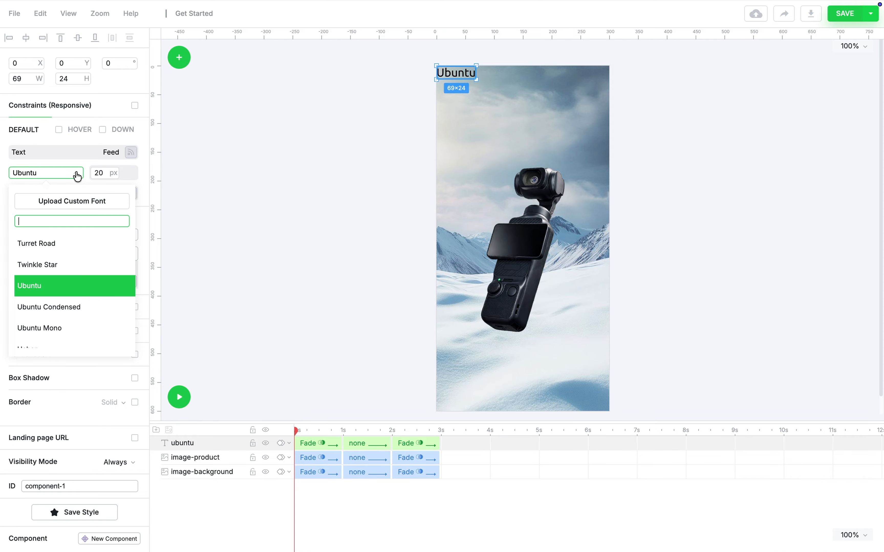
pyautogui.scroll(-5, 66, 285)
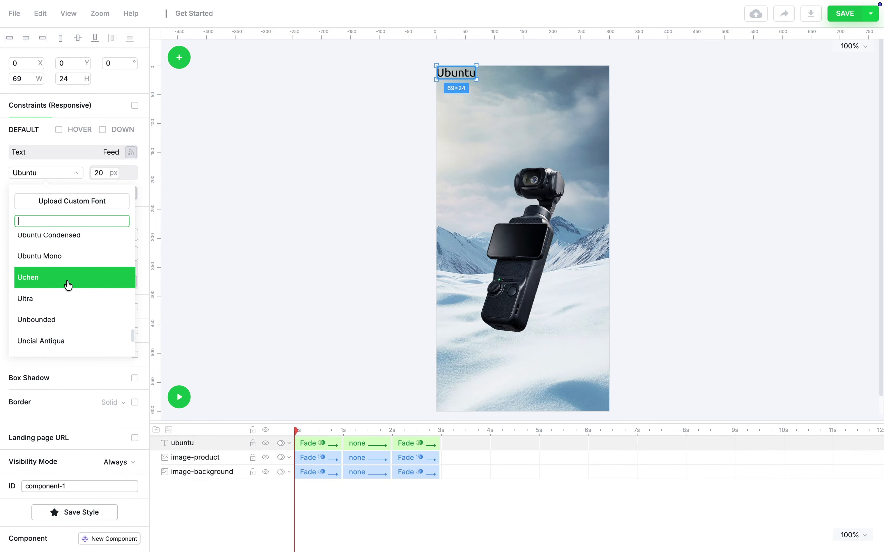
pyautogui.scroll(-1, 69, 285)
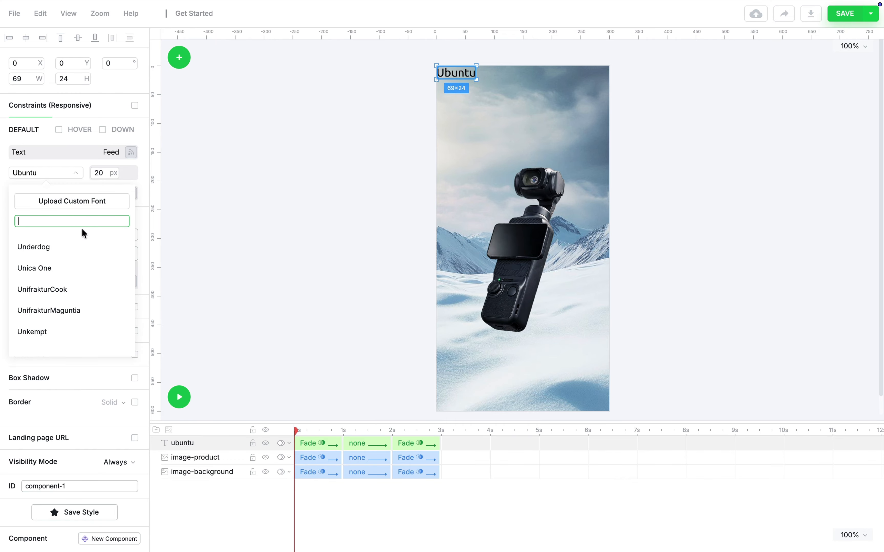
pyautogui.click(88, 207)
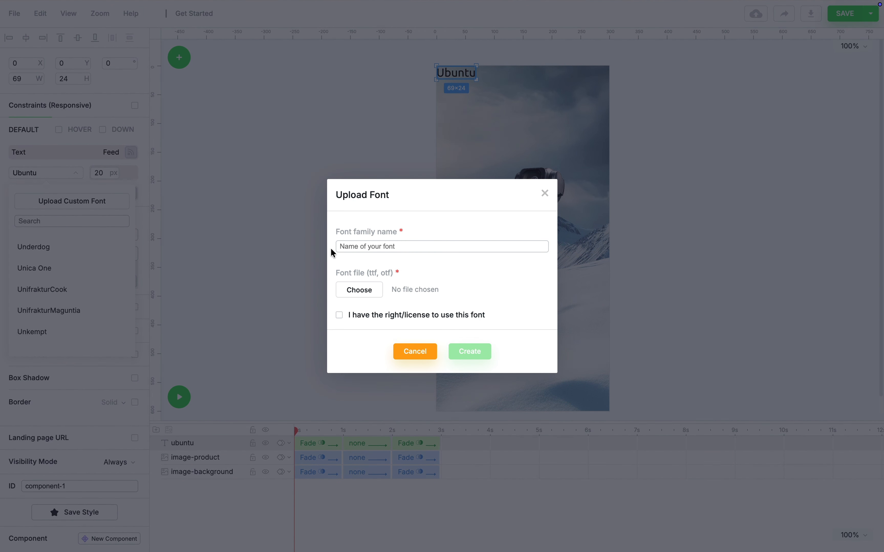
pyautogui.click(341, 247)
pyautogui.write('myf')
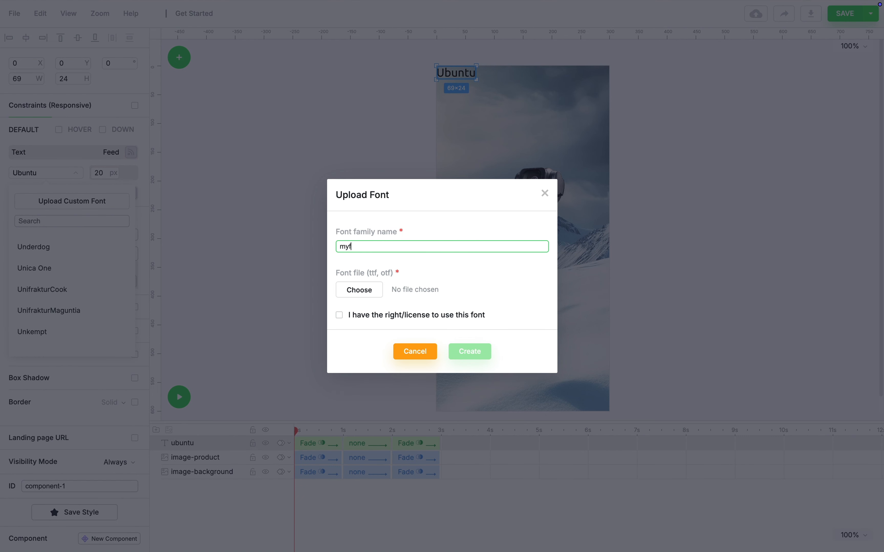
pyautogui.write('ont')
pyautogui.click(354, 292)
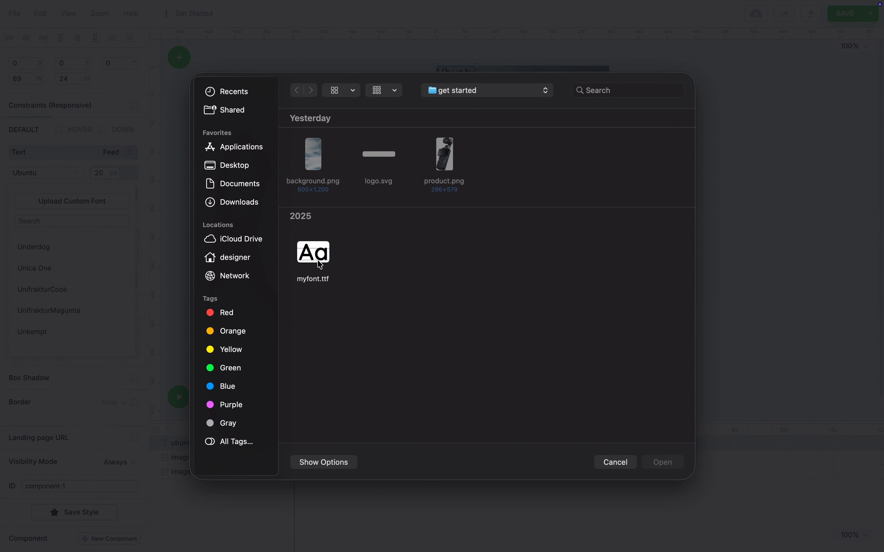
pyautogui.click(321, 263)
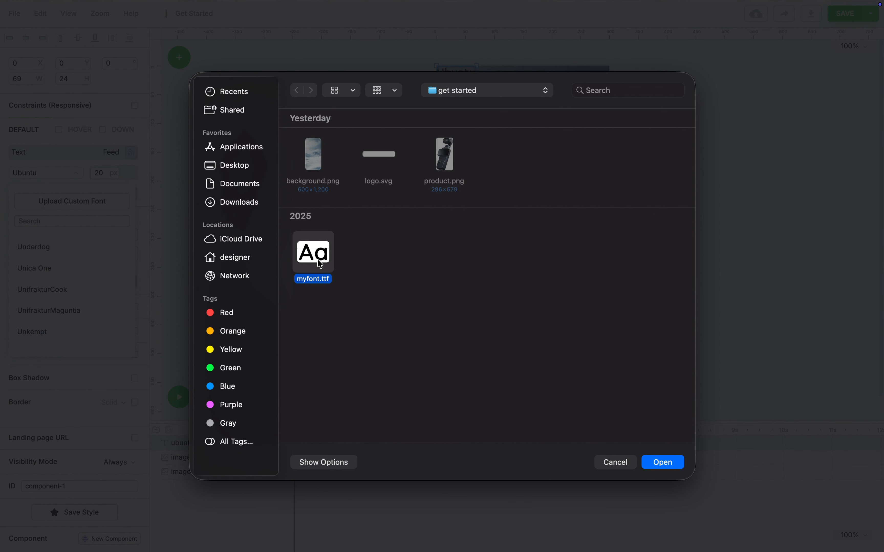
pyautogui.click(651, 464)
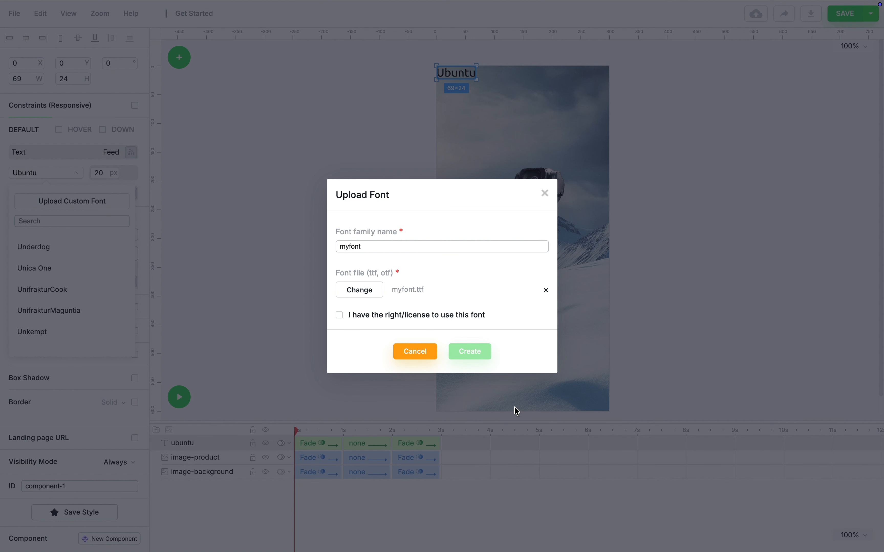
pyautogui.click(339, 316)
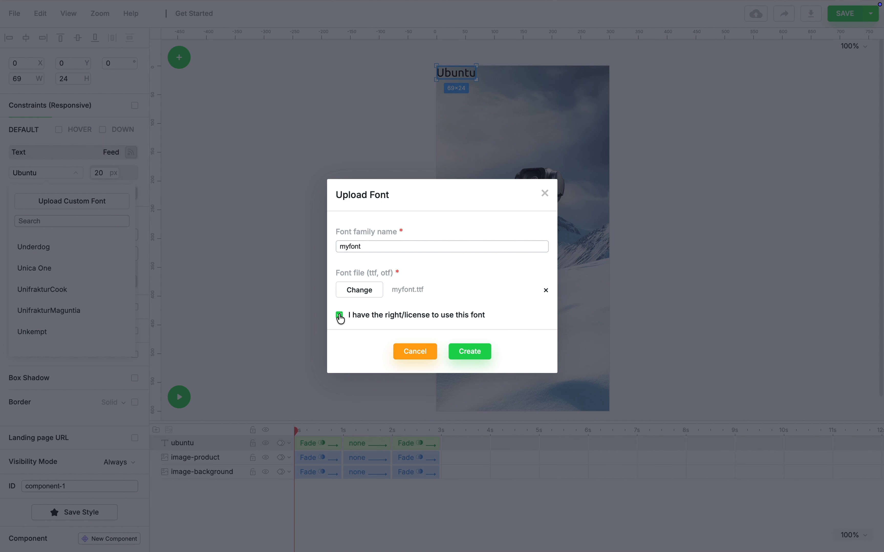
pyautogui.click(463, 351)
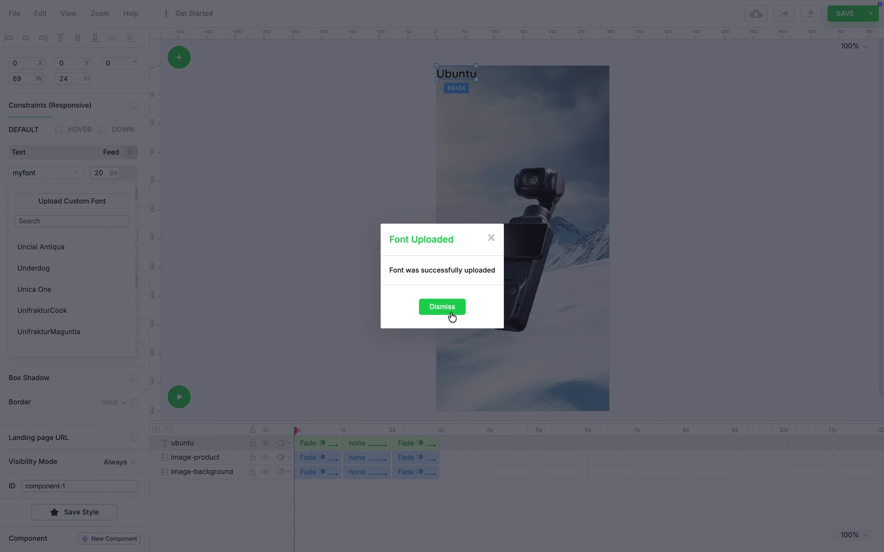
pyautogui.click(452, 315)
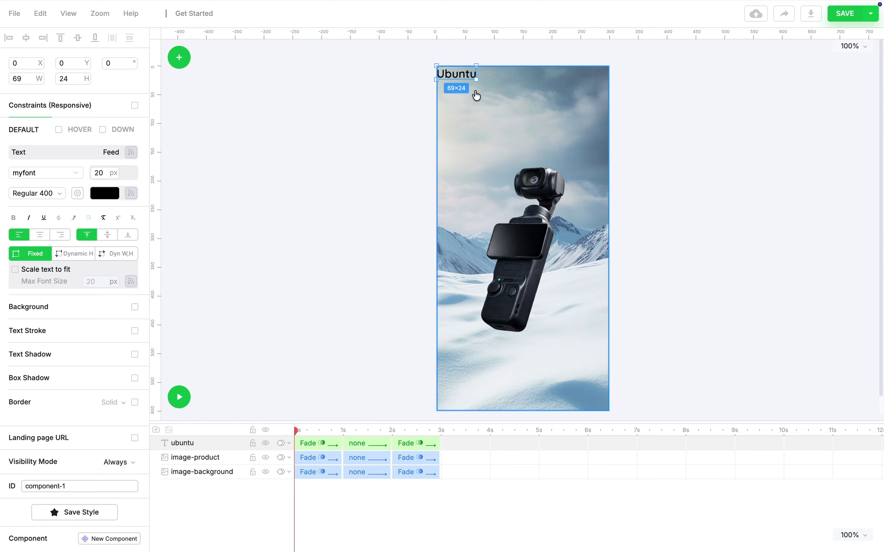
# Stretch the text box to about 300 × 138 at about Y 15 and center its text horizontally.
pyautogui.moveTo(477, 80); pyautogui.dragTo(590, 146)
pyautogui.moveTo(571, 115); pyautogui.dragTo(568, 123)
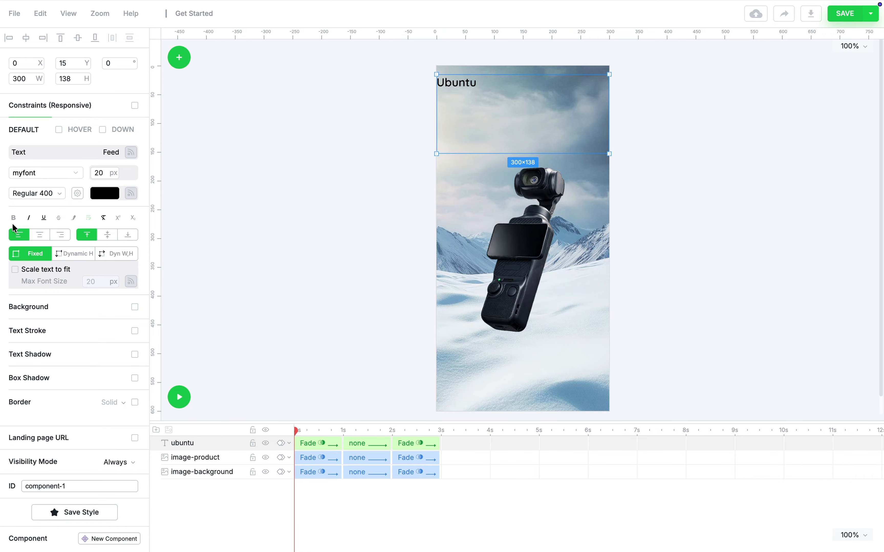
pyautogui.click(35, 235)
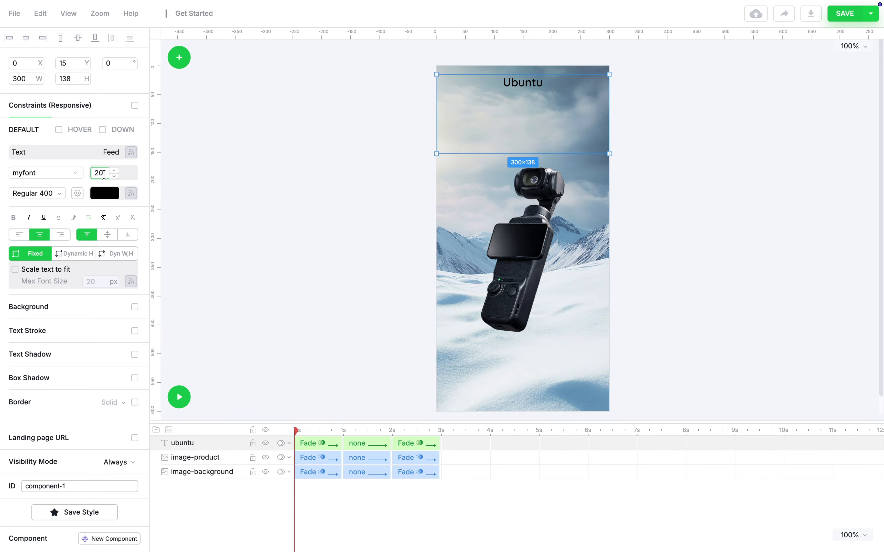
# Increase the headline text's font size to 27 px.
pyautogui.click(116, 171)
pyautogui.click(116, 171)
pyautogui.click(116, 171)
pyautogui.click(116, 171)
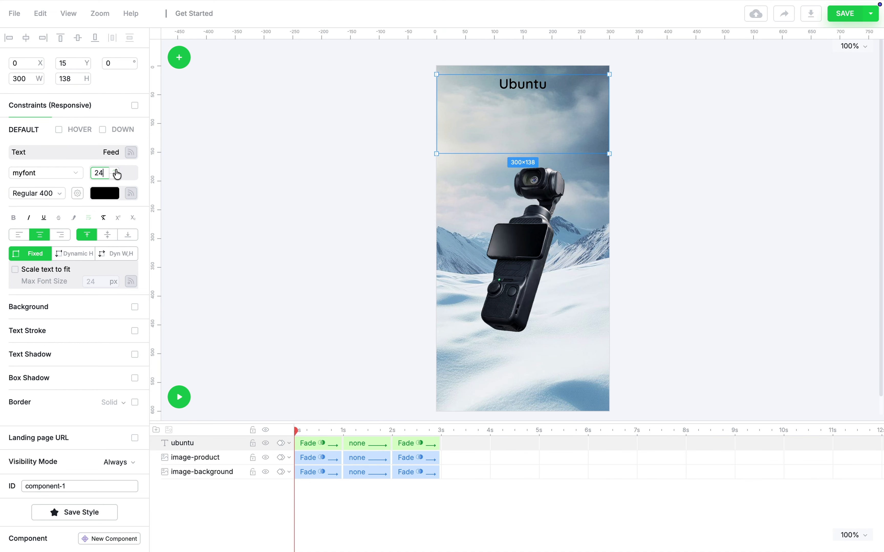
pyautogui.click(116, 171)
pyautogui.click(116, 171)
pyautogui.click(116, 171)
# Set the headline text's color to solid white (FFFFFF).
pyautogui.click(108, 194)
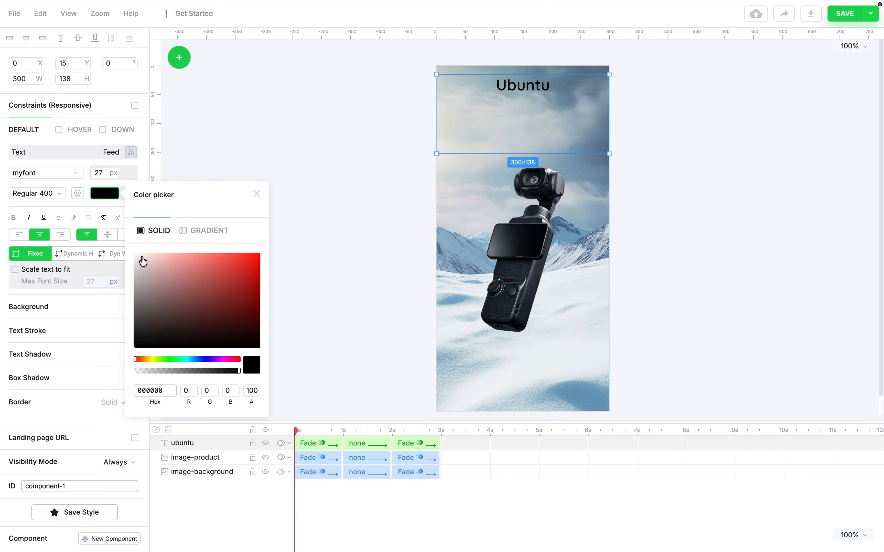
pyautogui.moveTo(144, 263); pyautogui.dragTo(125, 238)
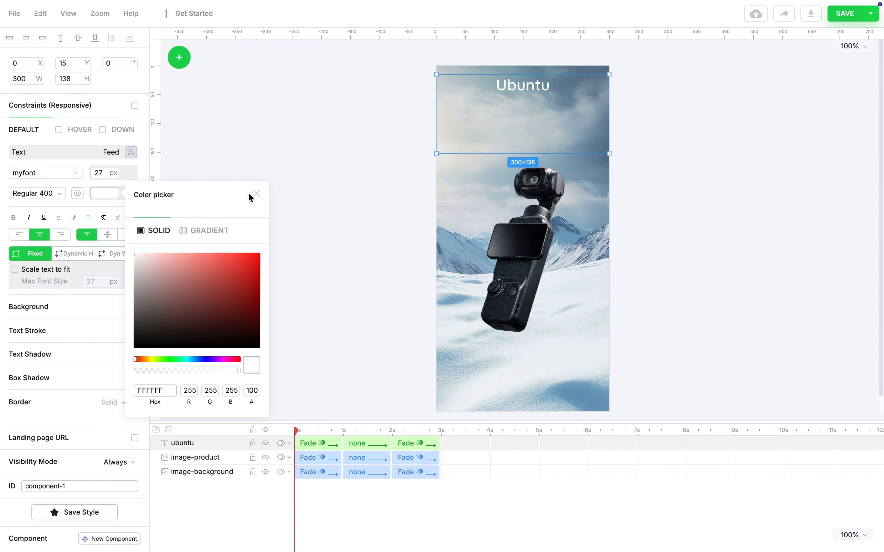
pyautogui.click(257, 194)
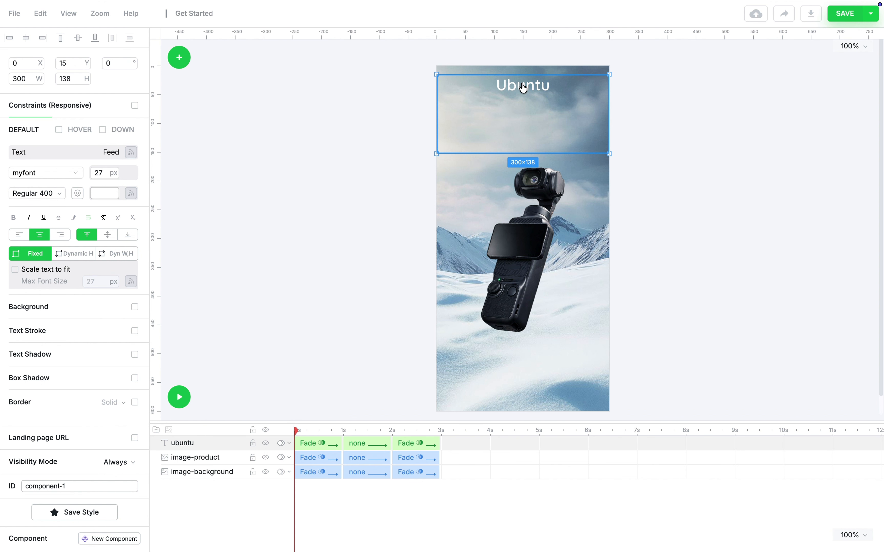
# Replace the headline text with "Create awesome display ads" on three lines, one break after each of the first two words, and center it vertically.
pyautogui.doubleClick(471, 87)
pyautogui.write('Create')
pyautogui.press('Return')
pyautogui.write('awesome')
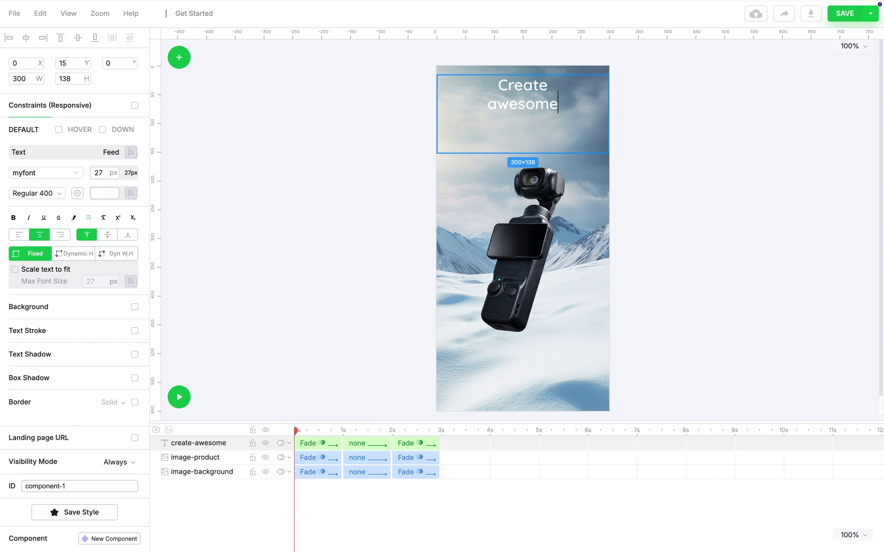
pyautogui.press('Return')
pyautogui.write('display ads')
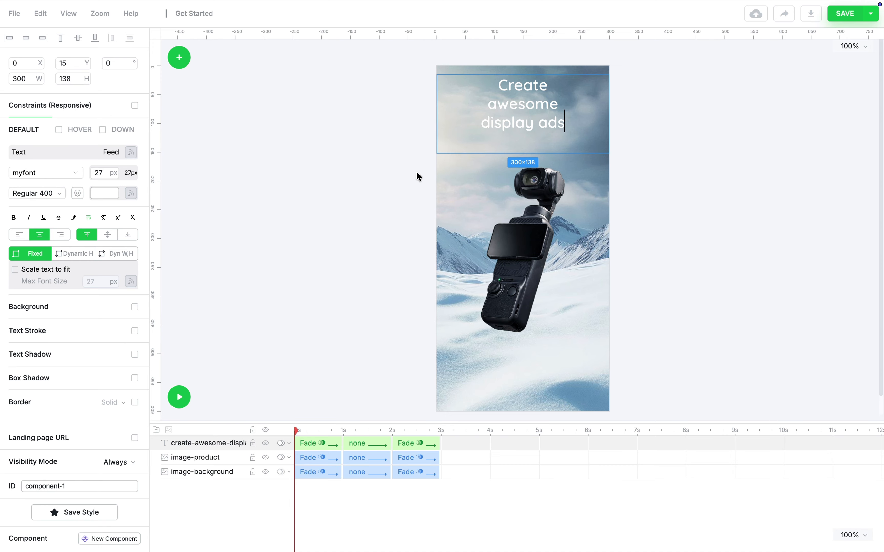
pyautogui.click(108, 234)
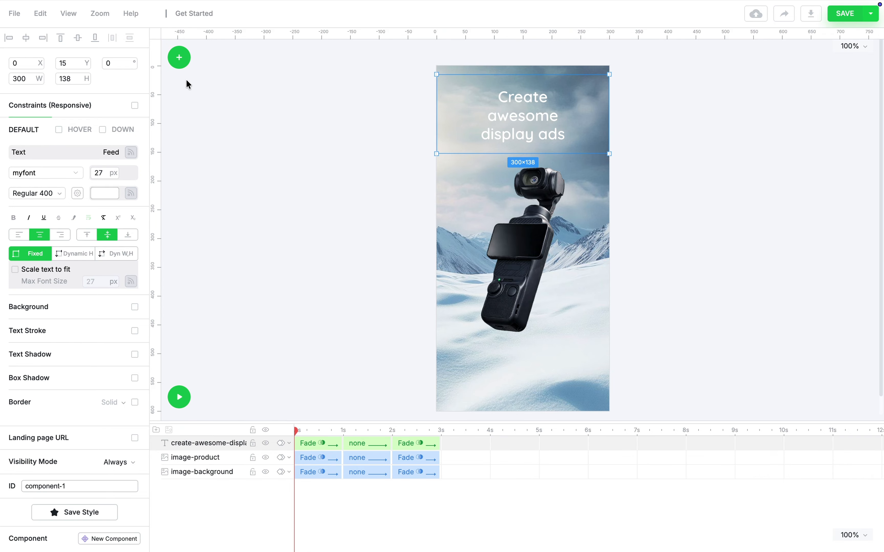
# Add a rounded rectangle shape of about 171 × 40 over the word "Create" at about Y 34, centered horizontally on the banner.
pyautogui.click(181, 64)
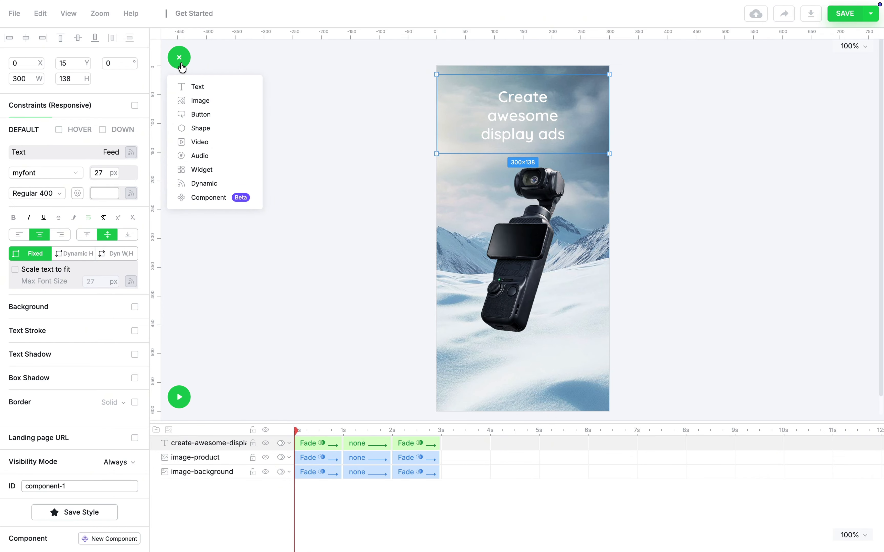
pyautogui.click(197, 125)
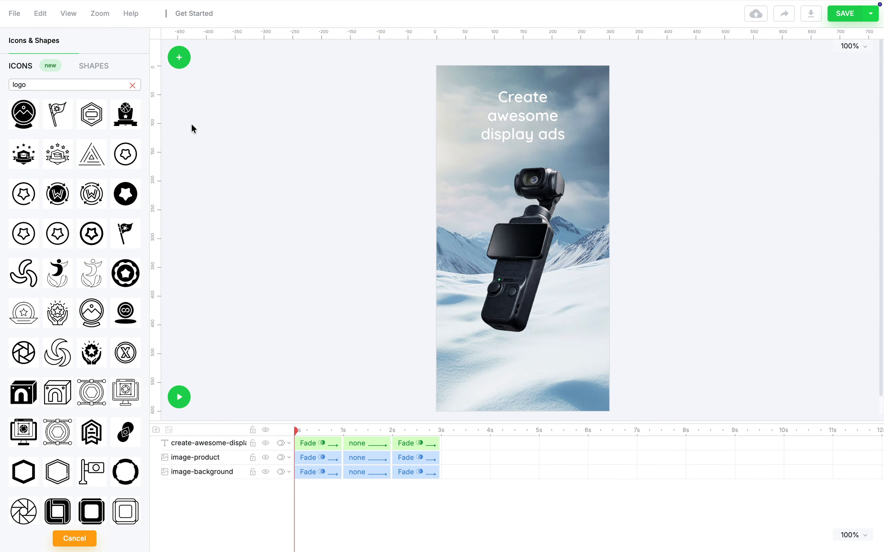
pyautogui.click(99, 69)
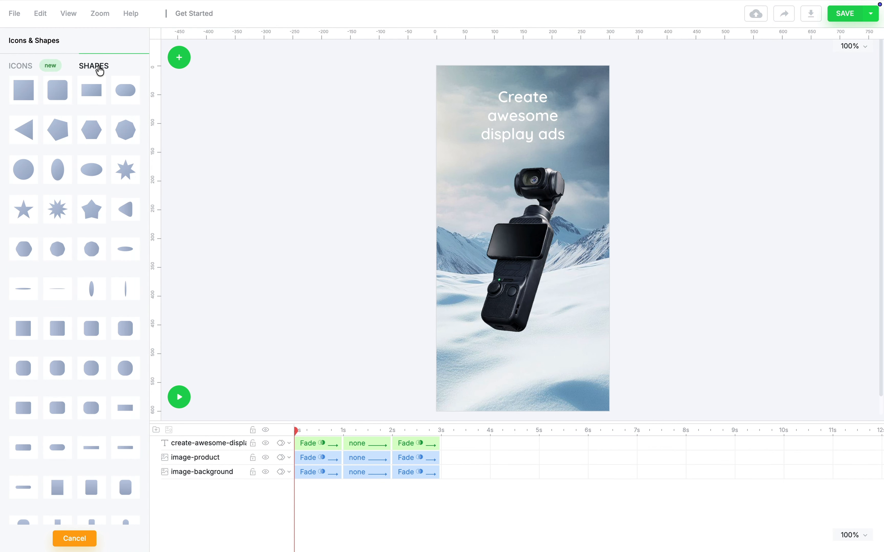
pyautogui.click(65, 441)
pyautogui.moveTo(489, 69); pyautogui.dragTo(576, 98)
pyautogui.moveTo(485, 97); pyautogui.dragTo(476, 100)
pyautogui.click(30, 40)
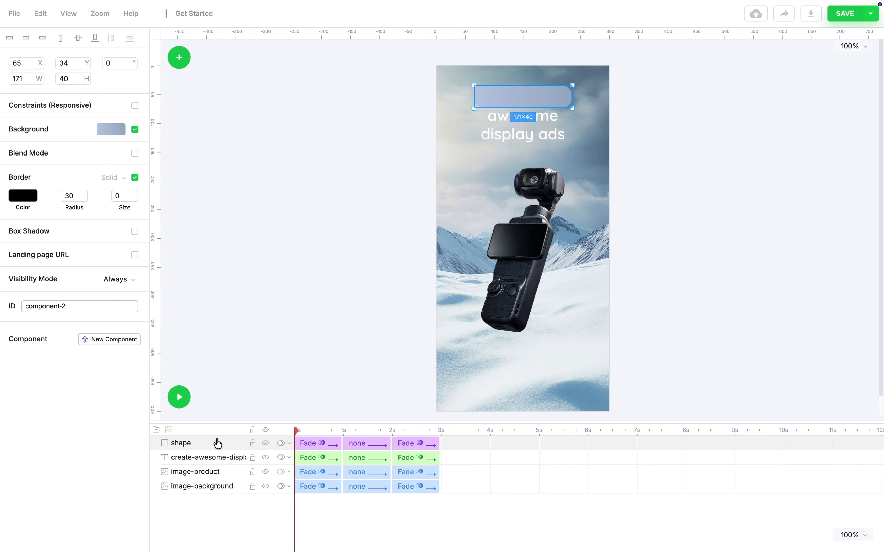
# Move the shape layer directly below the headline text layer and fill the shape with solid black (000000).
pyautogui.moveTo(218, 443); pyautogui.dragTo(221, 468)
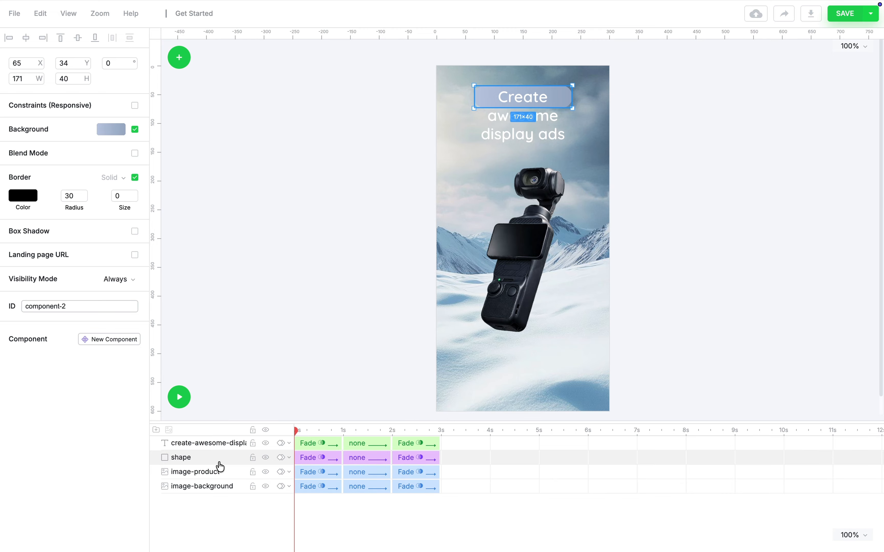
pyautogui.click(110, 137)
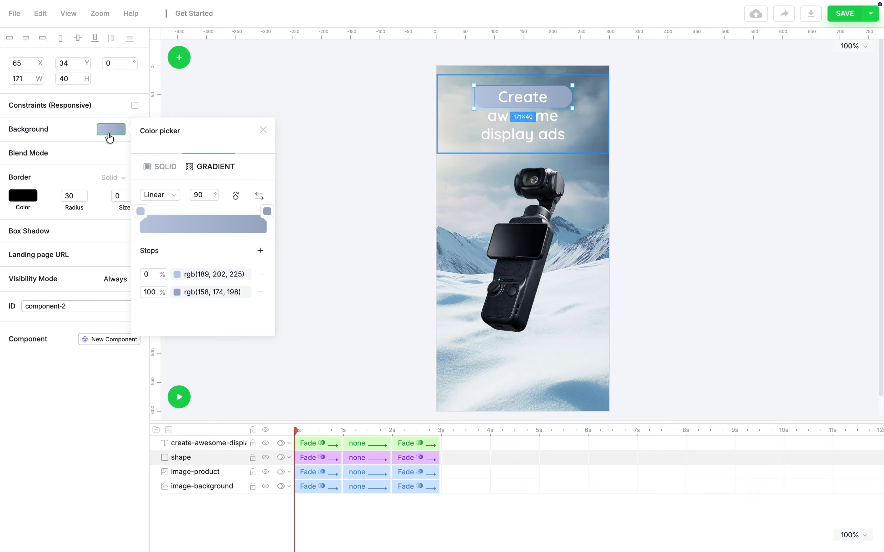
pyautogui.click(165, 169)
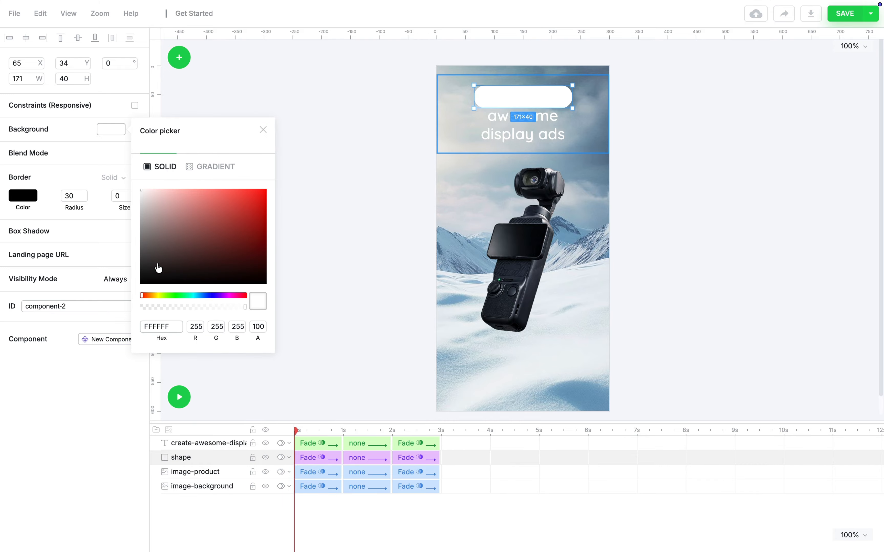
pyautogui.moveTo(158, 268); pyautogui.dragTo(125, 298)
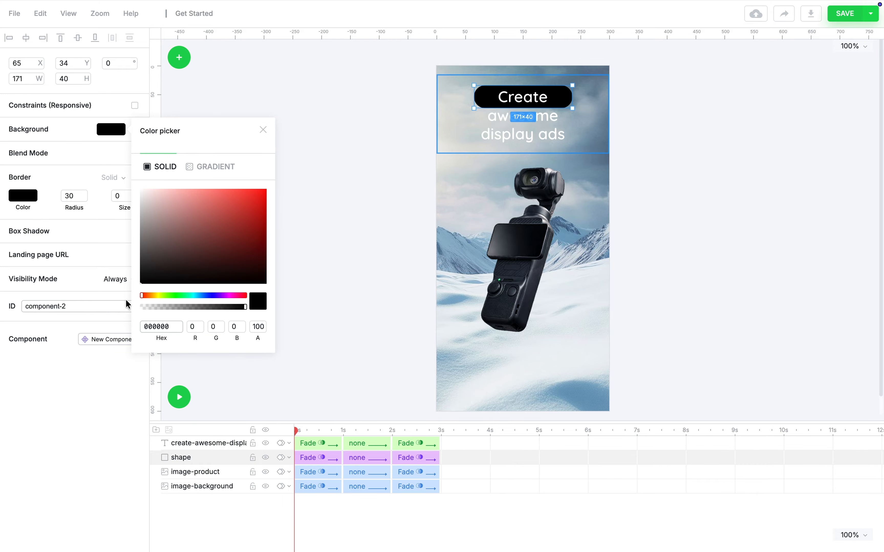
pyautogui.click(314, 207)
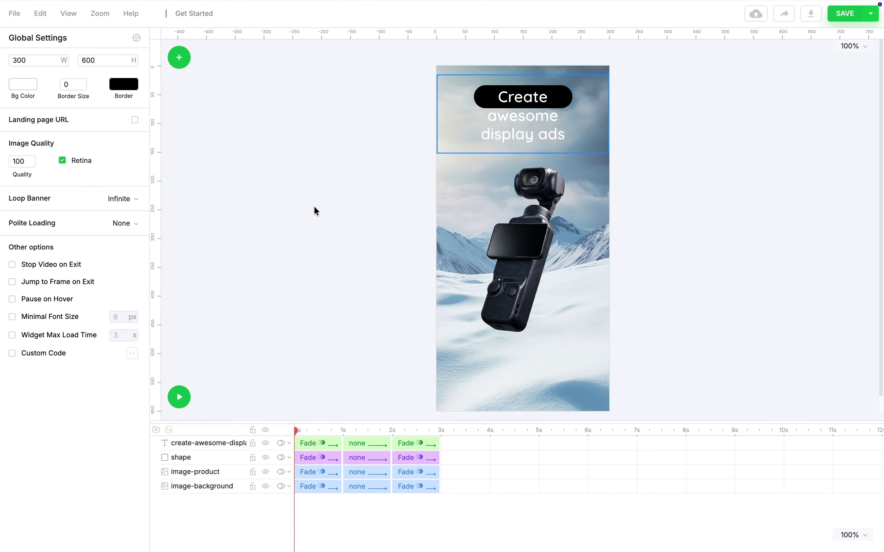
# Add a yellow rounded Shop Now button without an outline and place it below the product at about X 93, Y 501.
pyautogui.click(179, 57)
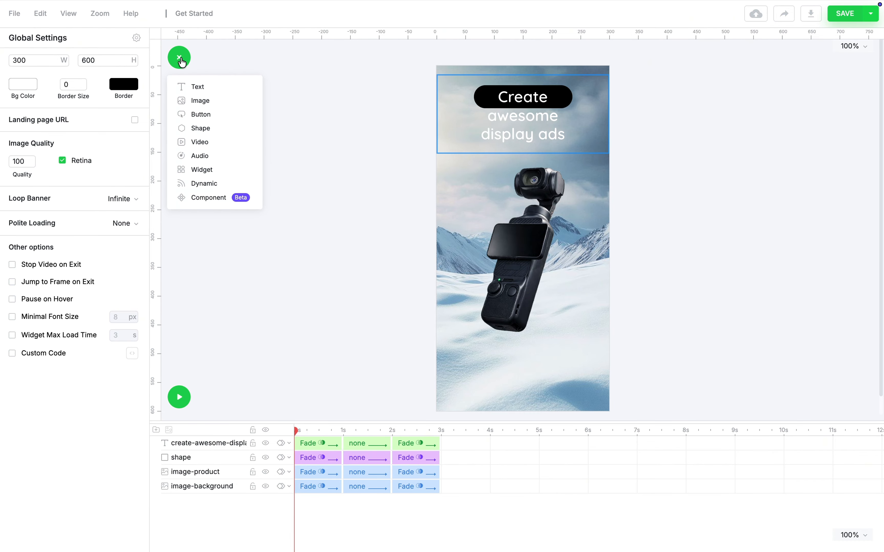
pyautogui.click(201, 115)
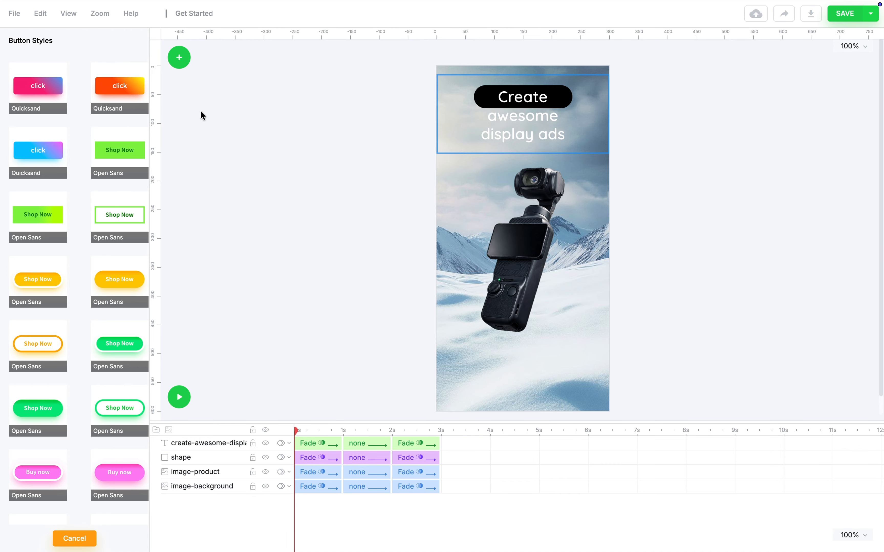
pyautogui.click(121, 284)
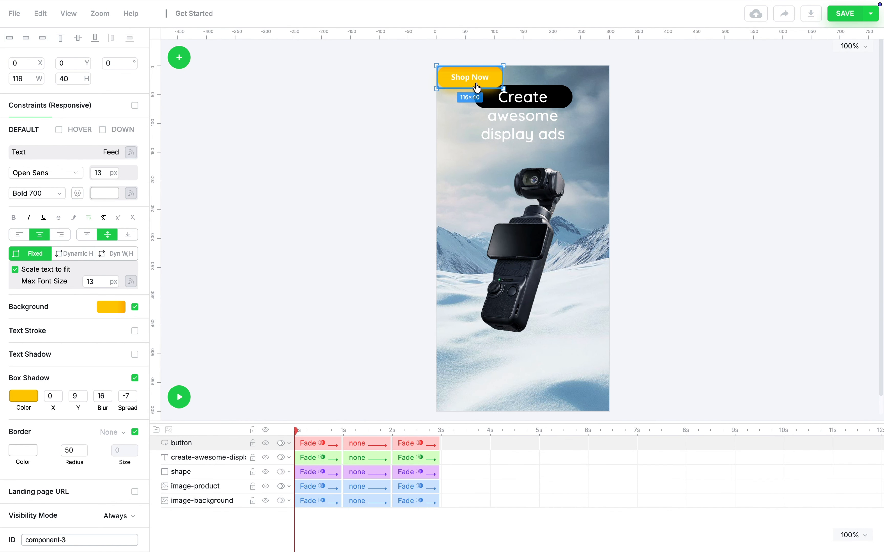
pyautogui.moveTo(475, 80); pyautogui.dragTo(530, 374)
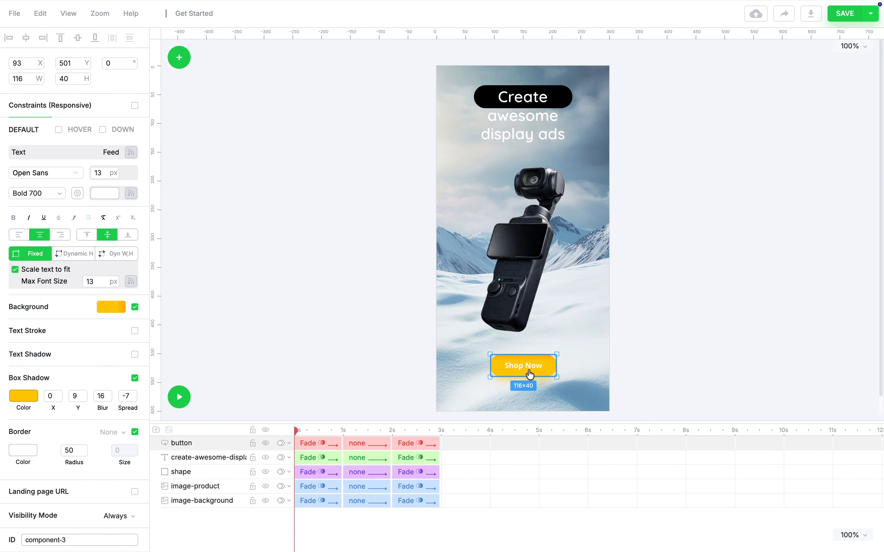
# Change the button's label to "Add to Cart" and widen the button evenly to about 144 × 40.
pyautogui.doubleClick(531, 371)
pyautogui.write('Add to Cart')
pyautogui.click(561, 369)
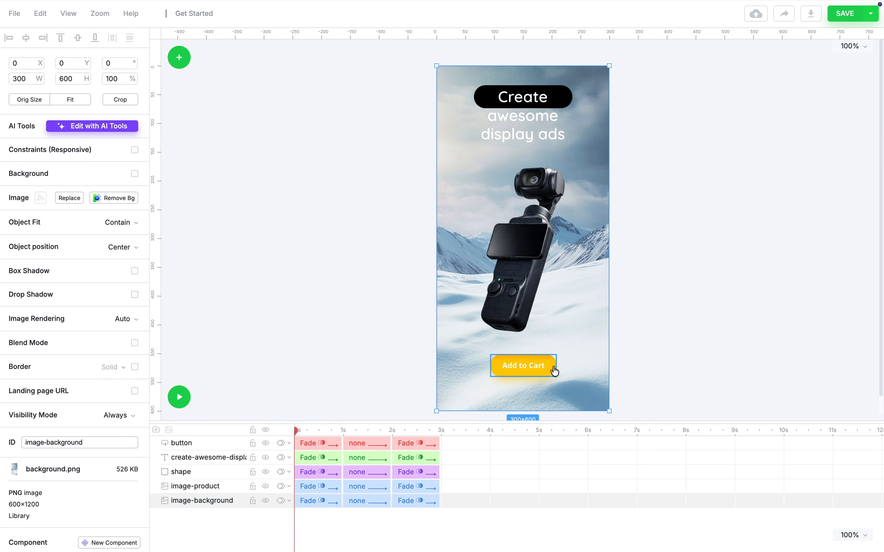
pyautogui.click(555, 371)
pyautogui.moveTo(554, 367); pyautogui.dragTo(565, 367)
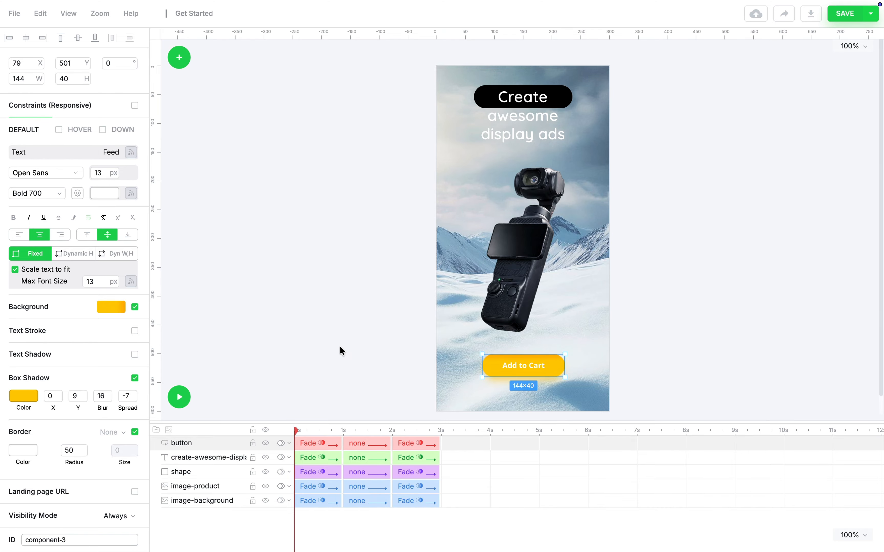
# Give the button a solid green background (7AE938) and black label text (000000).
pyautogui.click(119, 309)
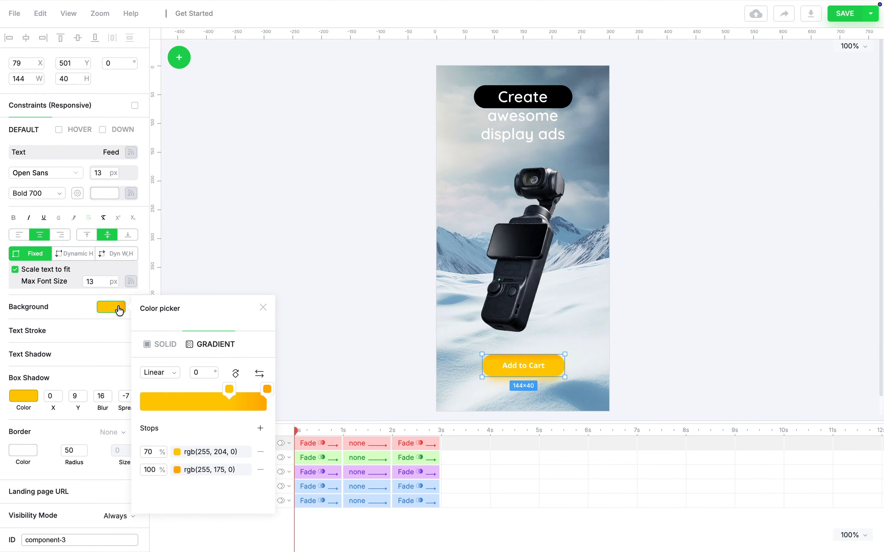
pyautogui.click(166, 344)
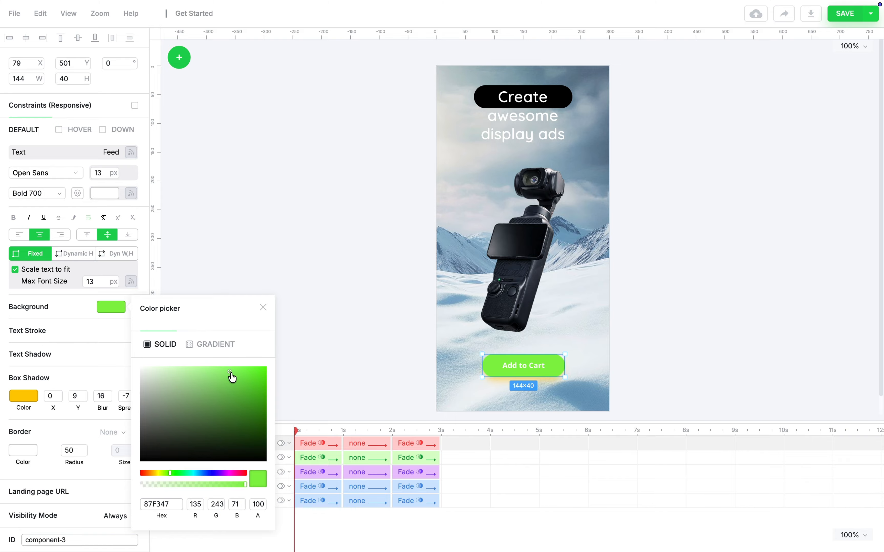
pyautogui.moveTo(231, 374)
pyautogui.mouseDown()
pyautogui.moveTo(237, 377)
pyautogui.moveTo(228, 373)
pyautogui.mouseUp()
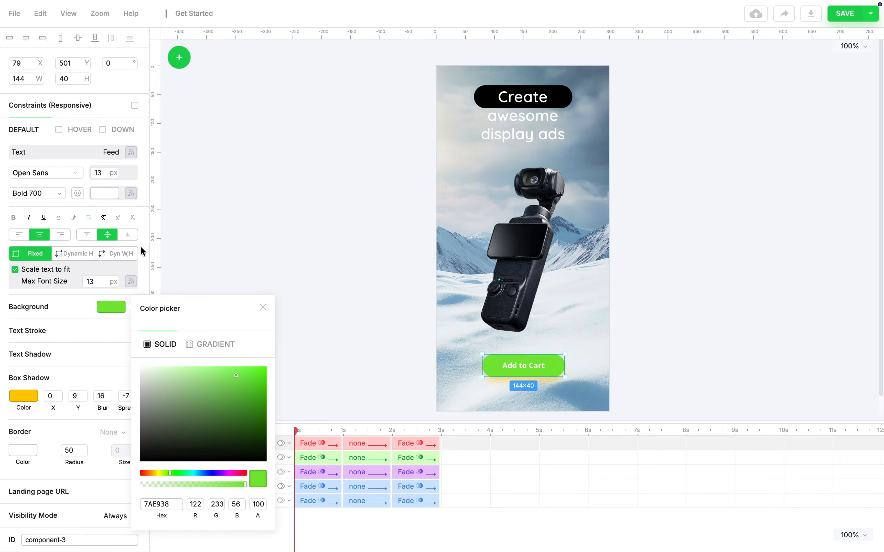
pyautogui.click(109, 200)
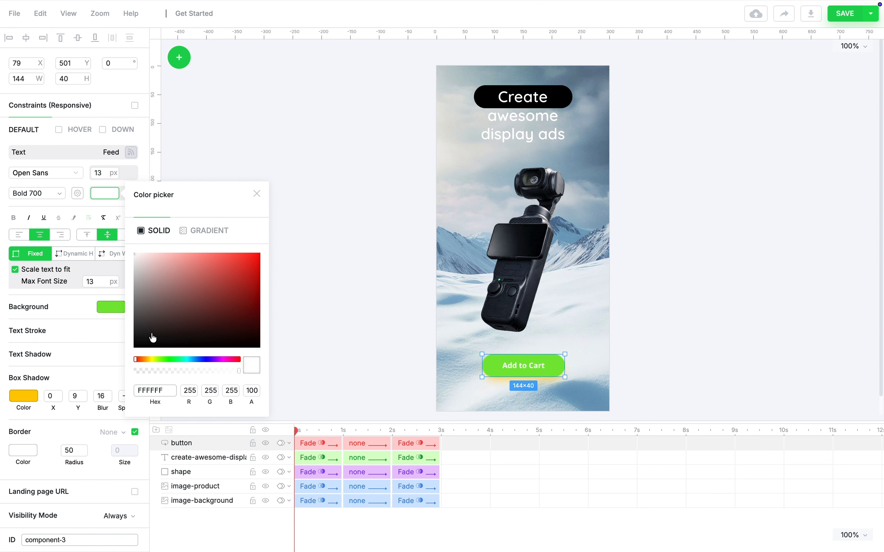
pyautogui.moveTo(152, 345); pyautogui.dragTo(132, 349)
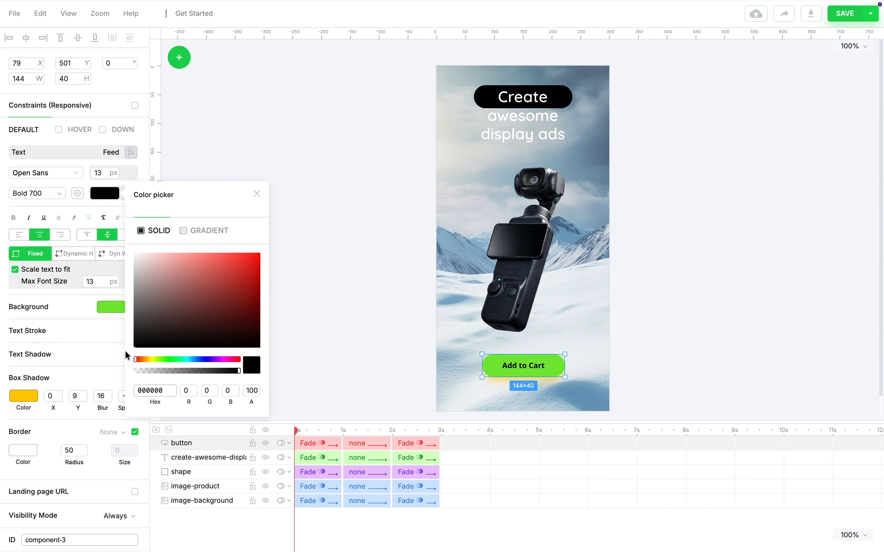
# Set the button label's font size to 16 px and enlarge the button from its center to about 173 × 48.
pyautogui.click(115, 171)
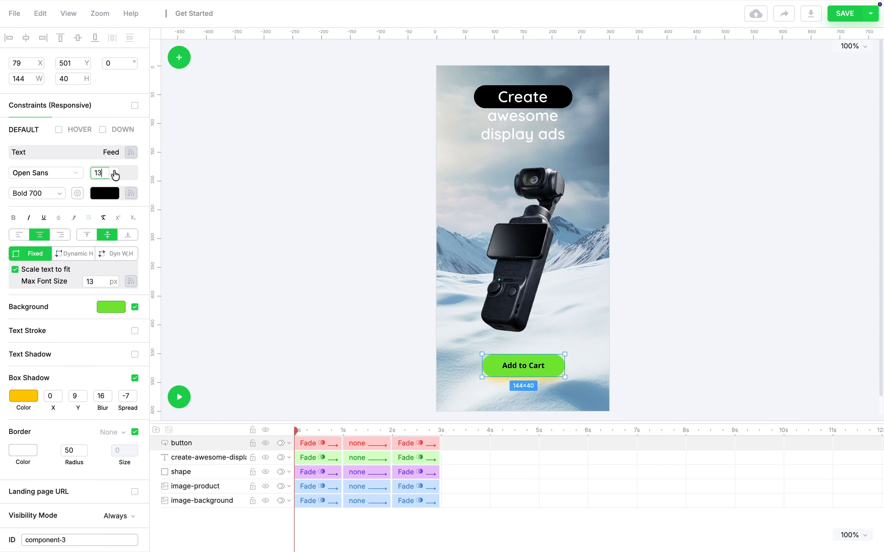
pyautogui.click(115, 172)
pyautogui.click(114, 172)
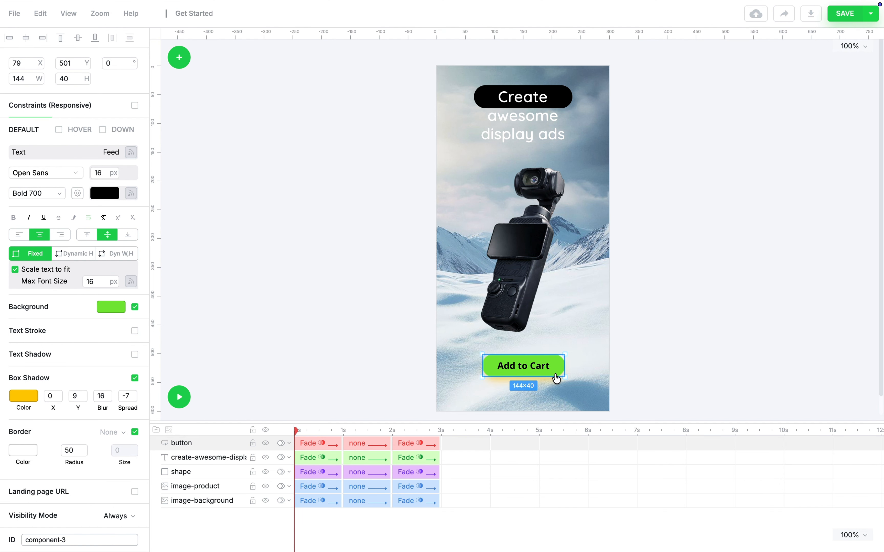
pyautogui.moveTo(566, 353); pyautogui.dragTo(569, 349)
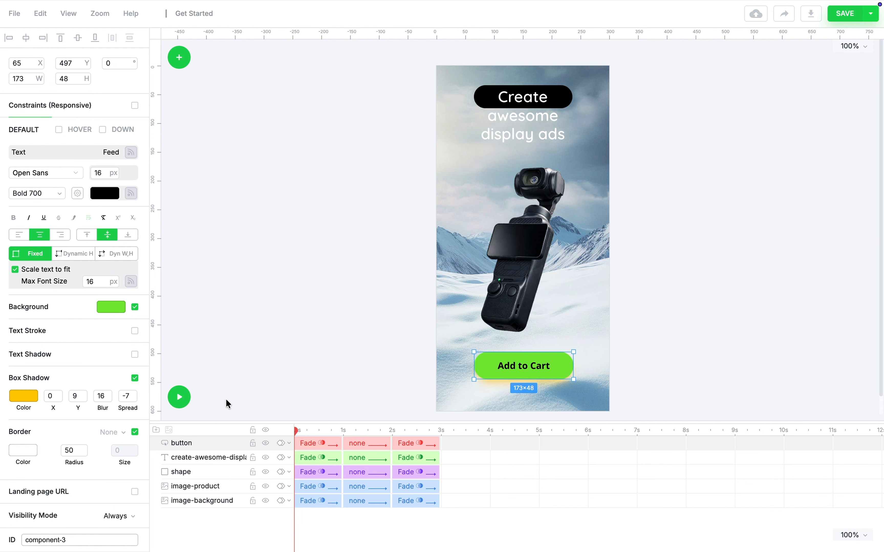
# Change the button's box shadow to dark green (4E8A0E) at 50% opacity.
pyautogui.click(35, 402)
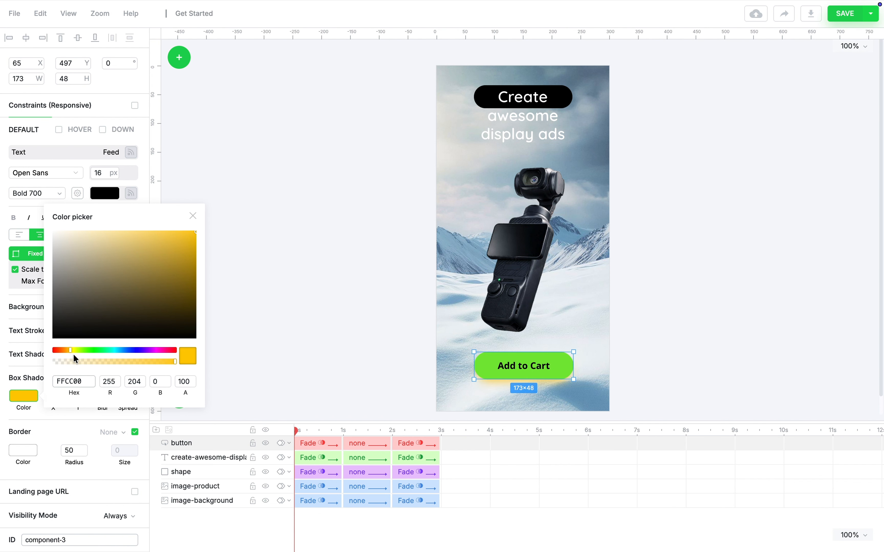
pyautogui.moveTo(74, 354); pyautogui.dragTo(85, 353)
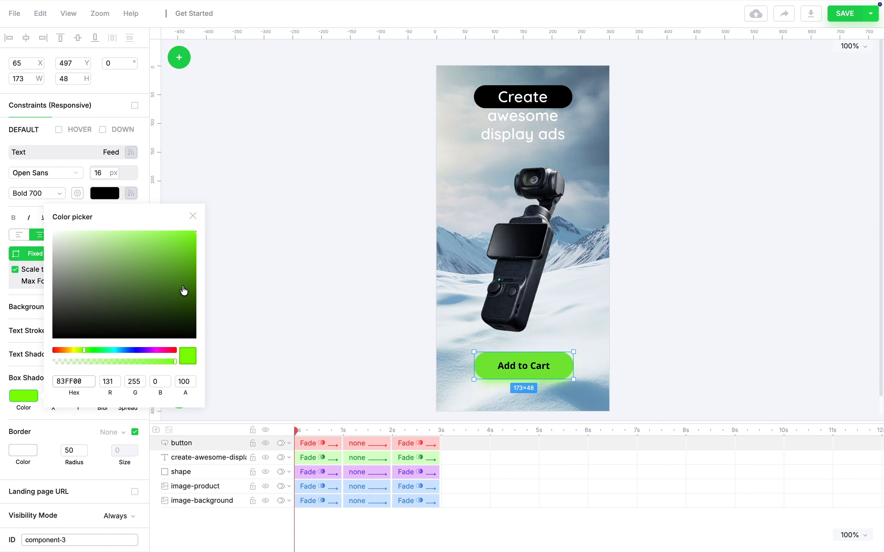
pyautogui.moveTo(184, 291); pyautogui.dragTo(182, 281)
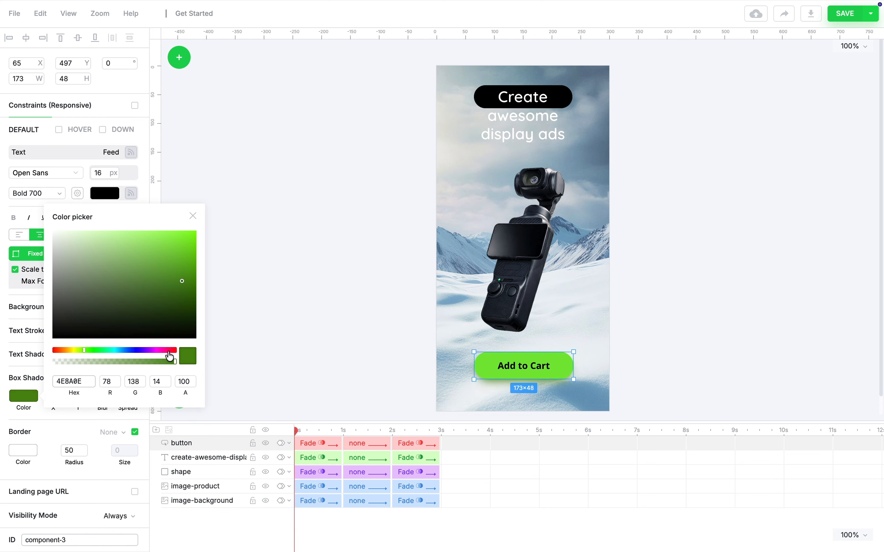
pyautogui.moveTo(175, 365); pyautogui.dragTo(116, 365)
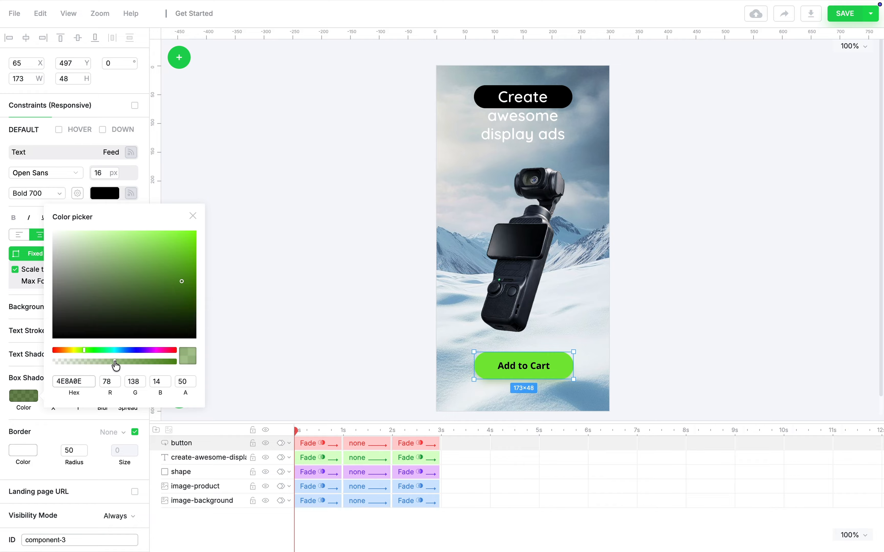
pyautogui.click(194, 216)
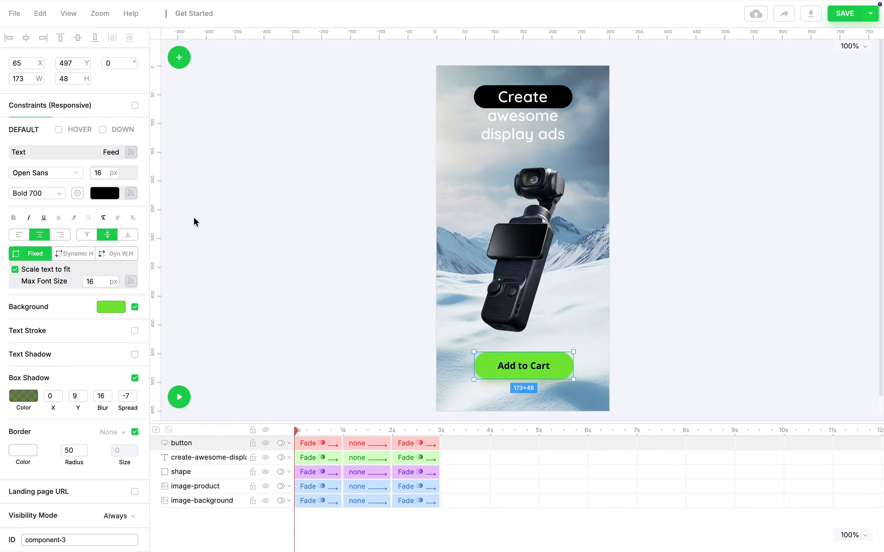
# Shorten the intro and exit animations of all five layers to 0.75 s and extend their total timeline length to 5 s.
pyautogui.click(264, 273)
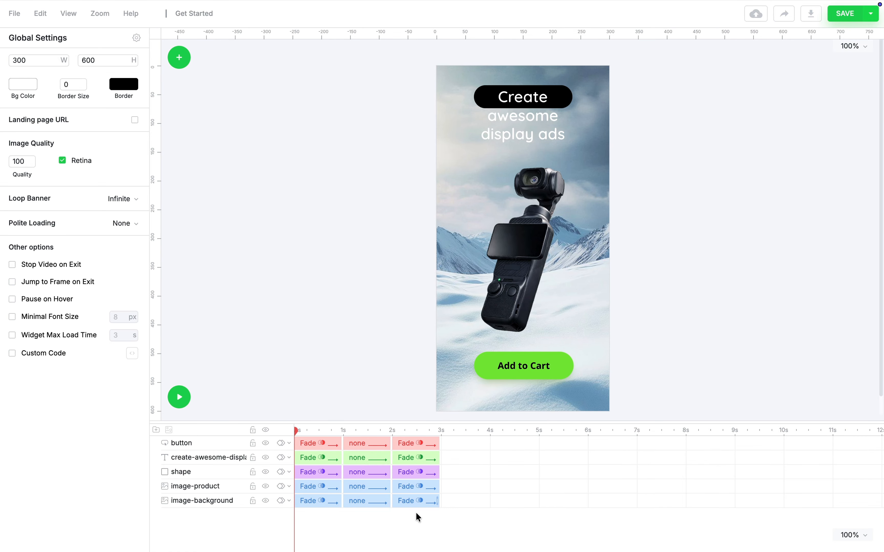
pyautogui.moveTo(451, 505); pyautogui.dragTo(329, 442)
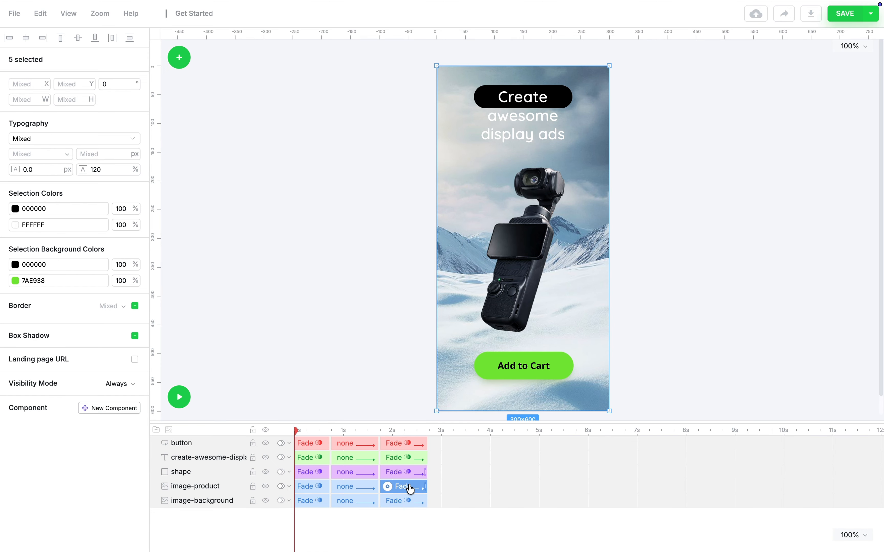
pyautogui.moveTo(433, 500); pyautogui.dragTo(410, 443)
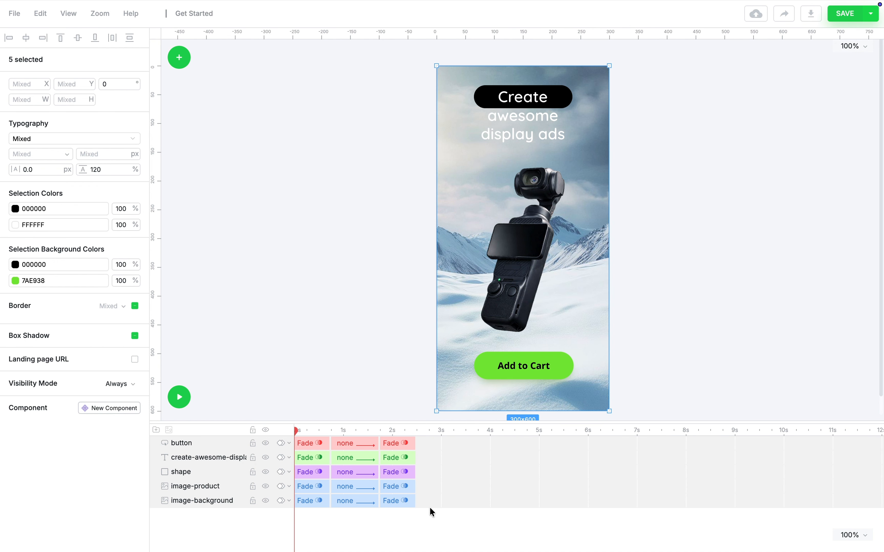
pyautogui.moveTo(429, 508); pyautogui.dragTo(501, 450)
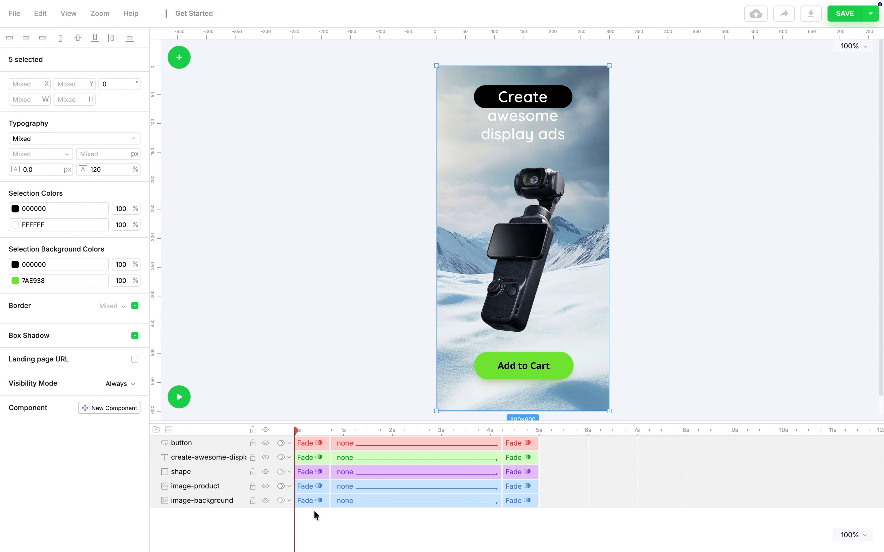
# Set both the intro and the exit animation of the background image to No effect.
pyautogui.click(315, 502)
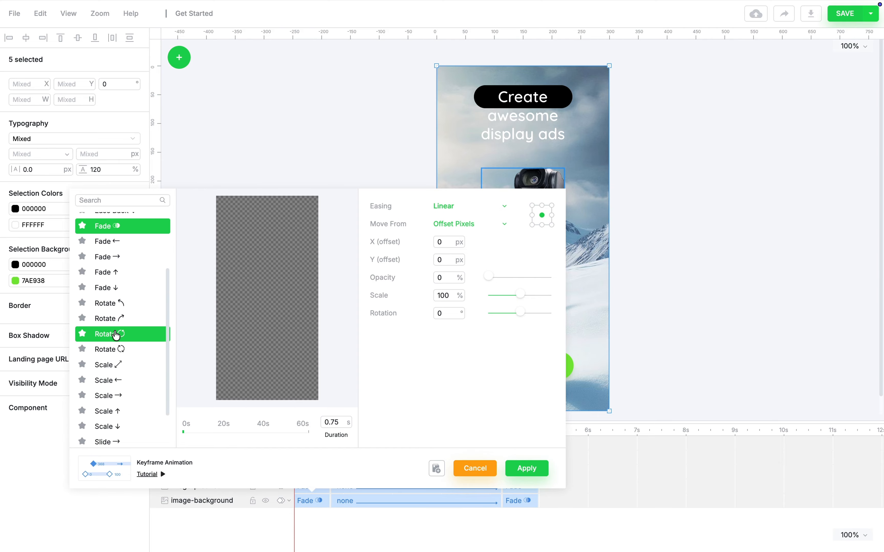
pyautogui.scroll(3, 114, 338)
pyautogui.click(130, 227)
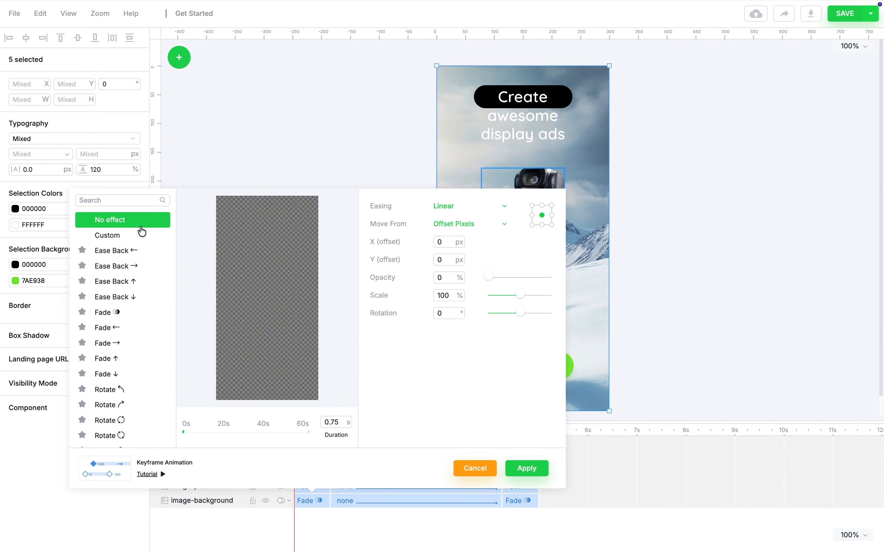
pyautogui.click(544, 471)
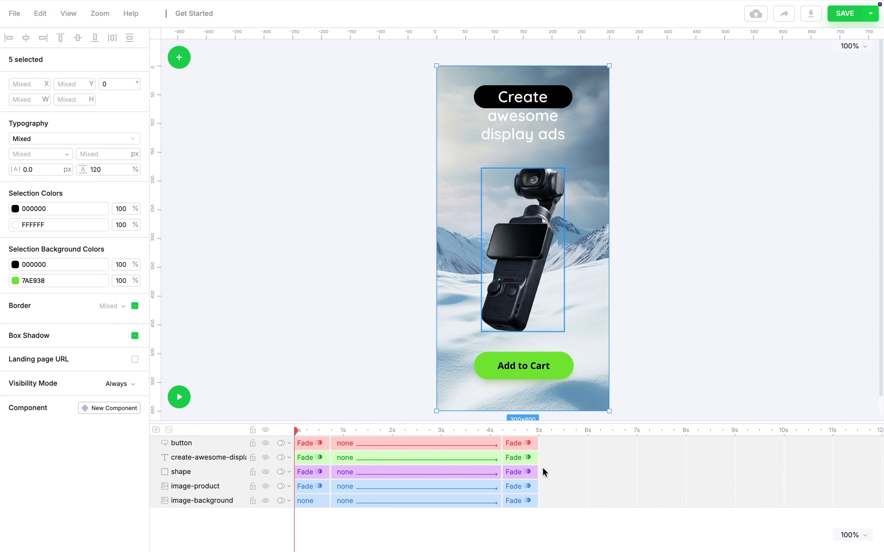
pyautogui.click(519, 500)
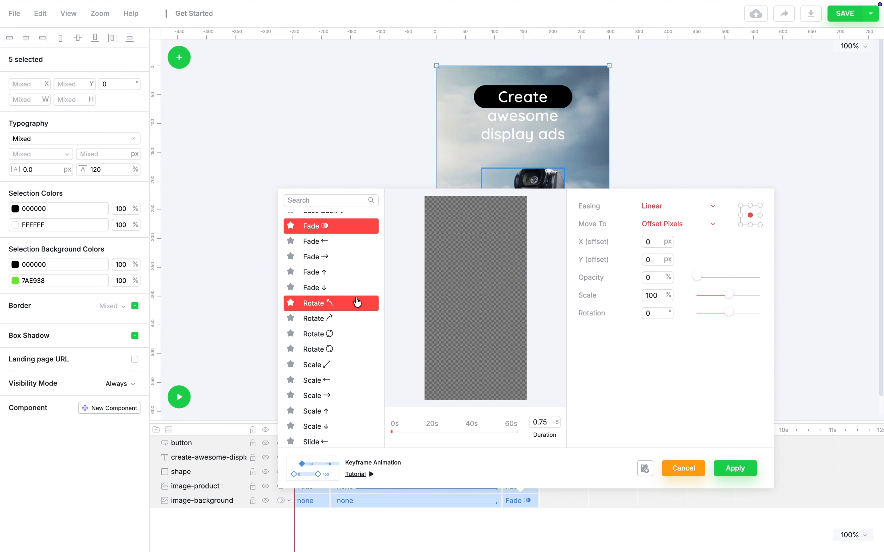
pyautogui.scroll(5, 355, 301)
pyautogui.click(354, 220)
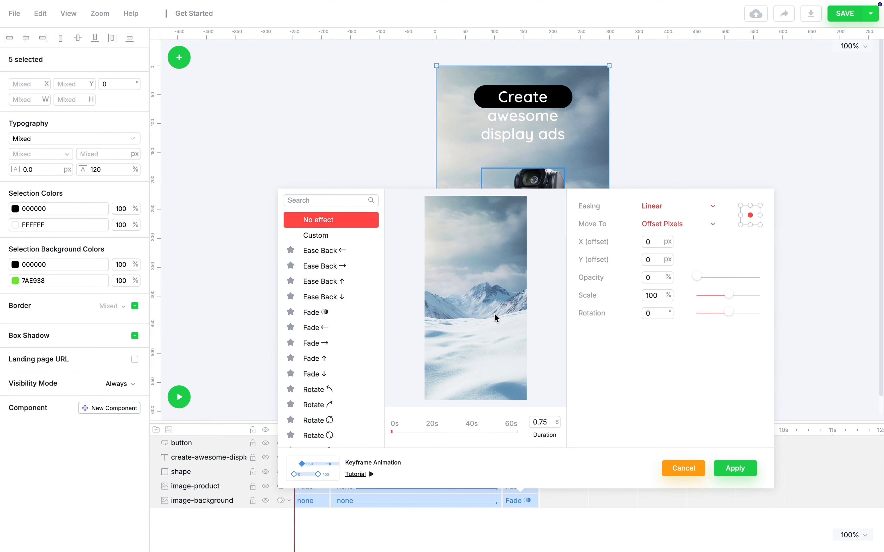
pyautogui.click(726, 471)
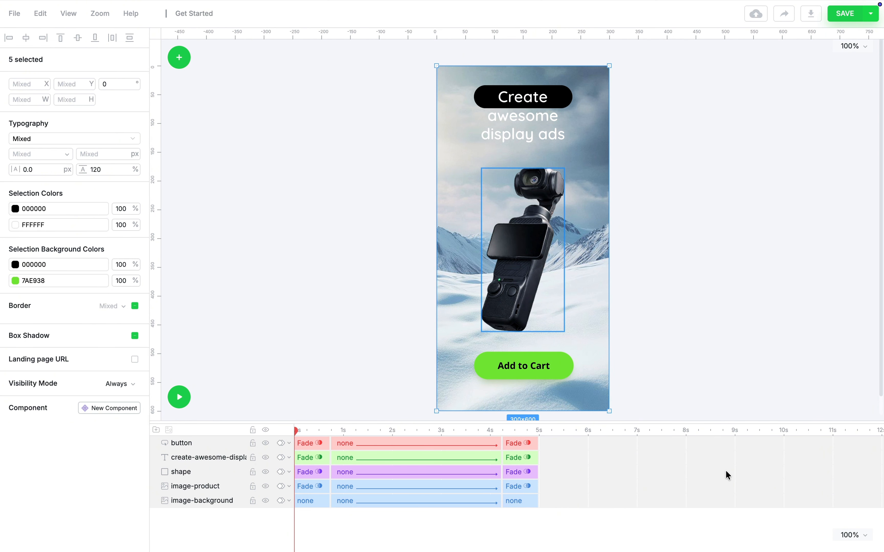
# Give the product image the counter-clockwise 45° Rotate intro animation with Back EaseOut easing.
pyautogui.click(228, 488)
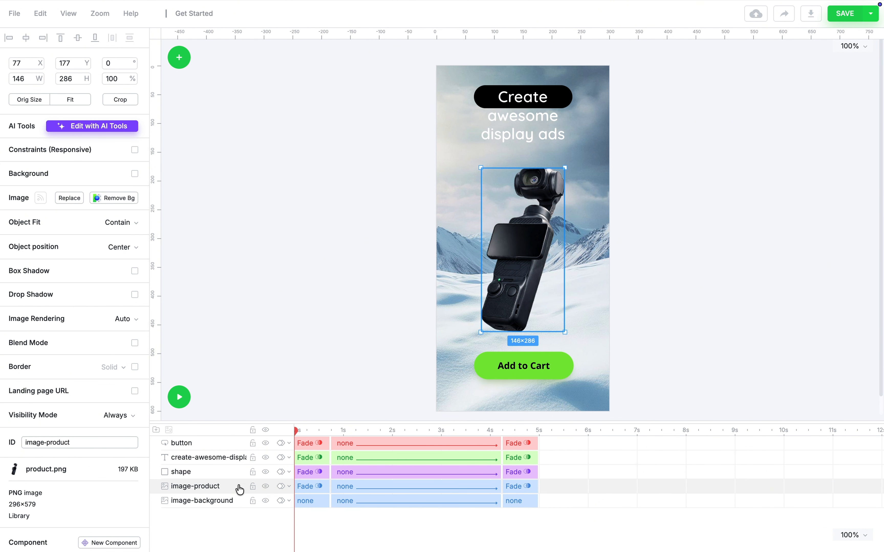
pyautogui.click(297, 486)
pyautogui.click(307, 490)
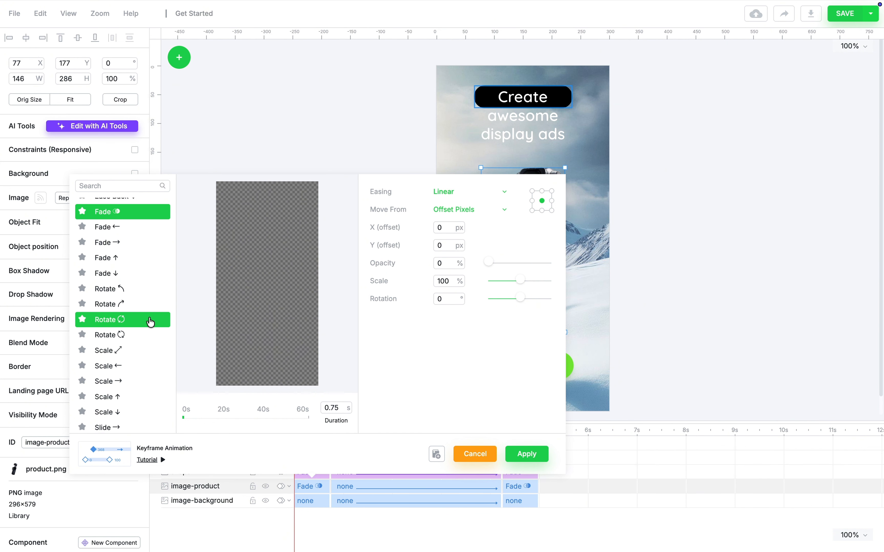
pyautogui.click(143, 292)
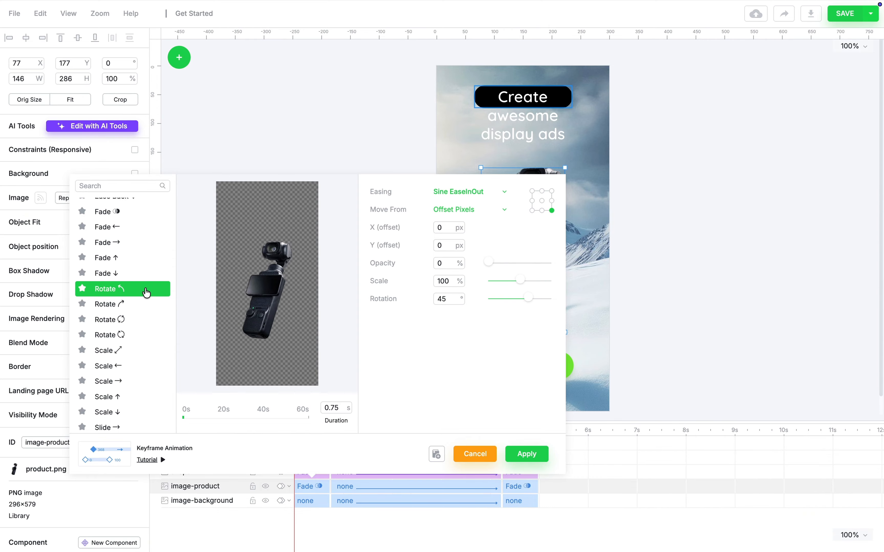
pyautogui.click(503, 194)
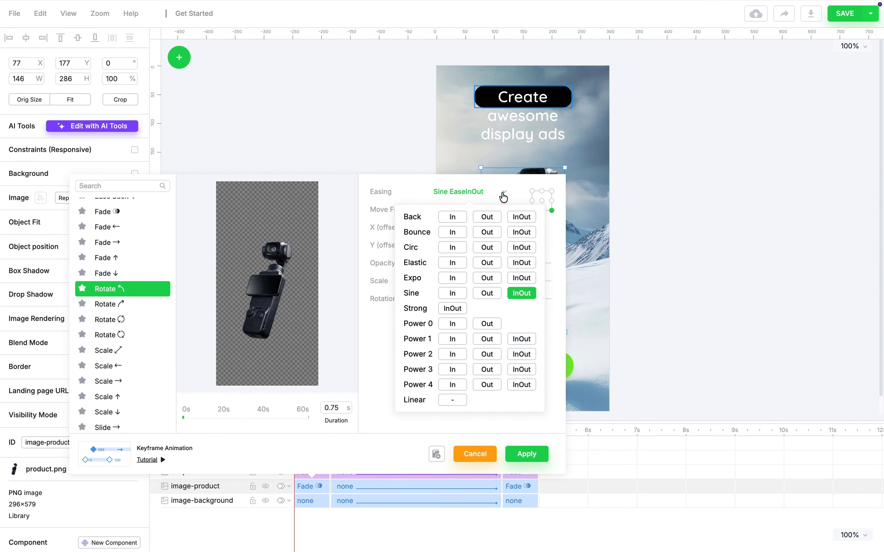
pyautogui.click(489, 217)
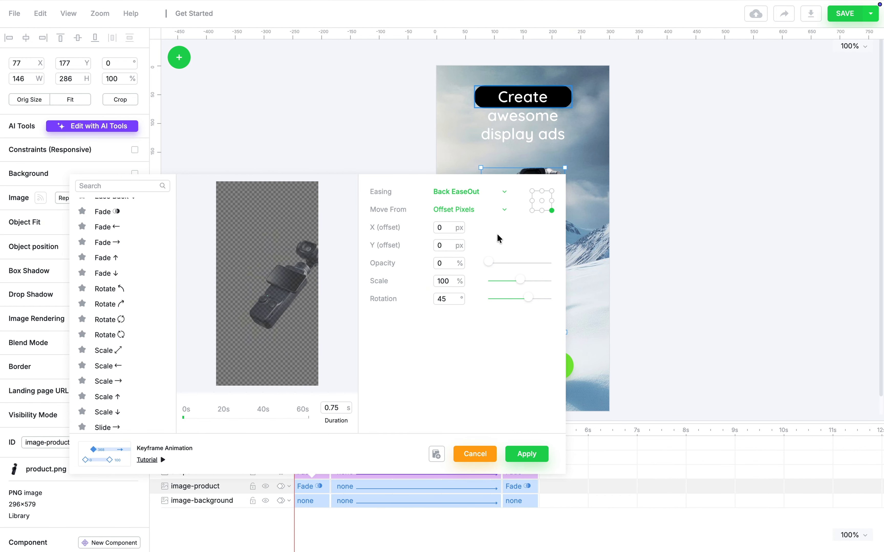
pyautogui.click(524, 454)
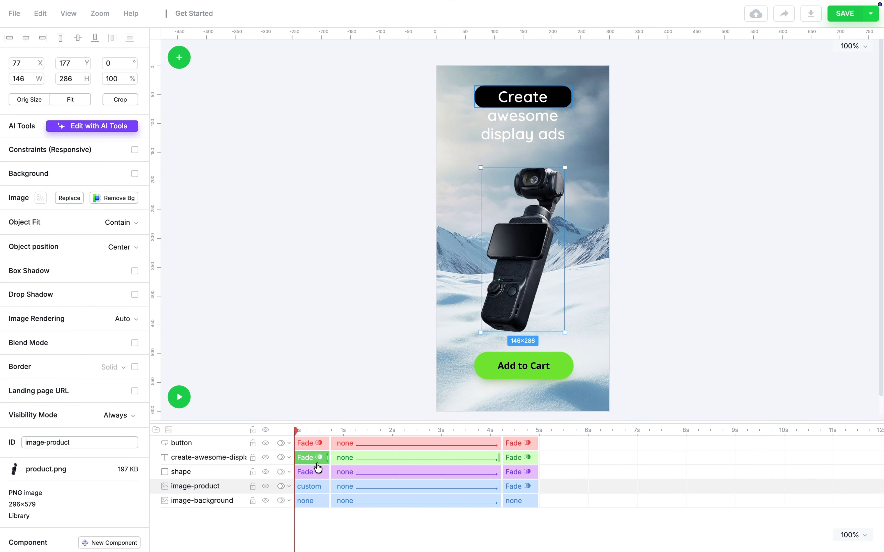
# Delay the headline's start to 0.75 s, lengthen its intro to 2.25 s and trim its hold so the layer ends at 5 s.
pyautogui.click(228, 461)
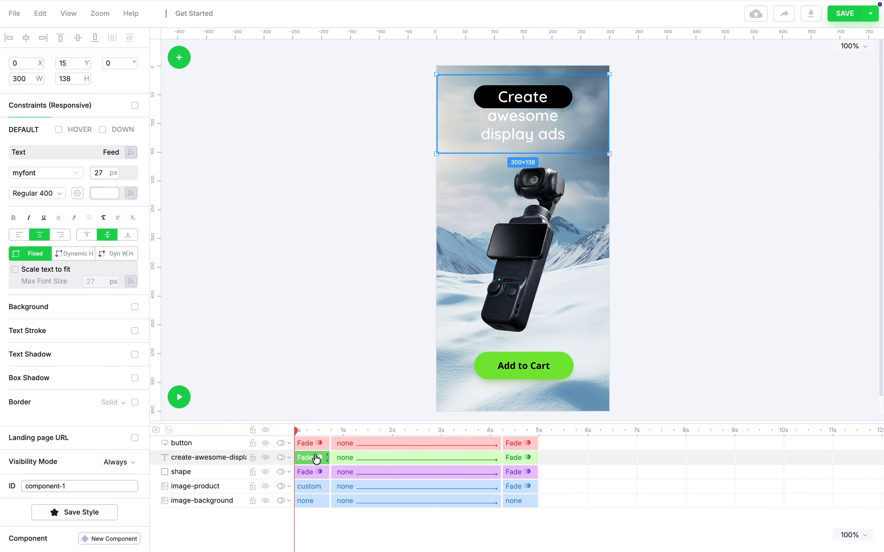
pyautogui.moveTo(317, 460); pyautogui.dragTo(352, 456)
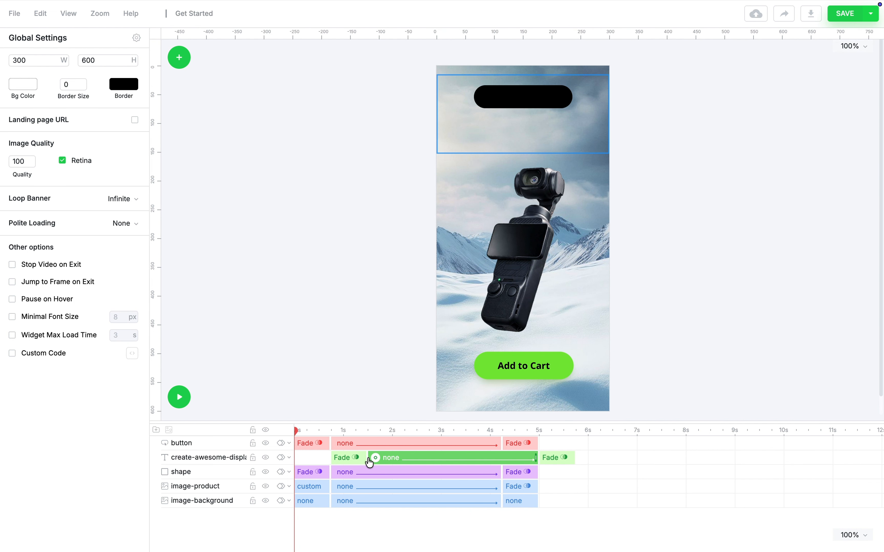
pyautogui.moveTo(365, 457); pyautogui.dragTo(438, 457)
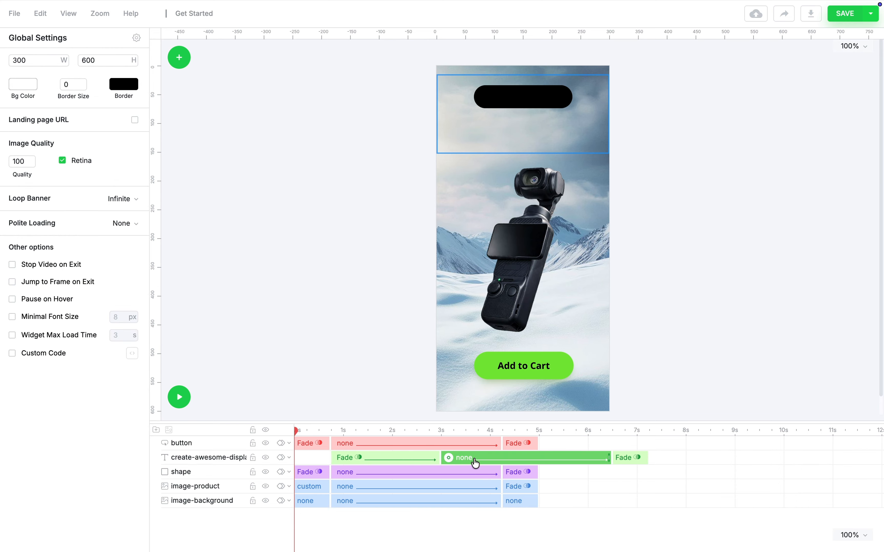
pyautogui.moveTo(610, 458); pyautogui.dragTo(501, 458)
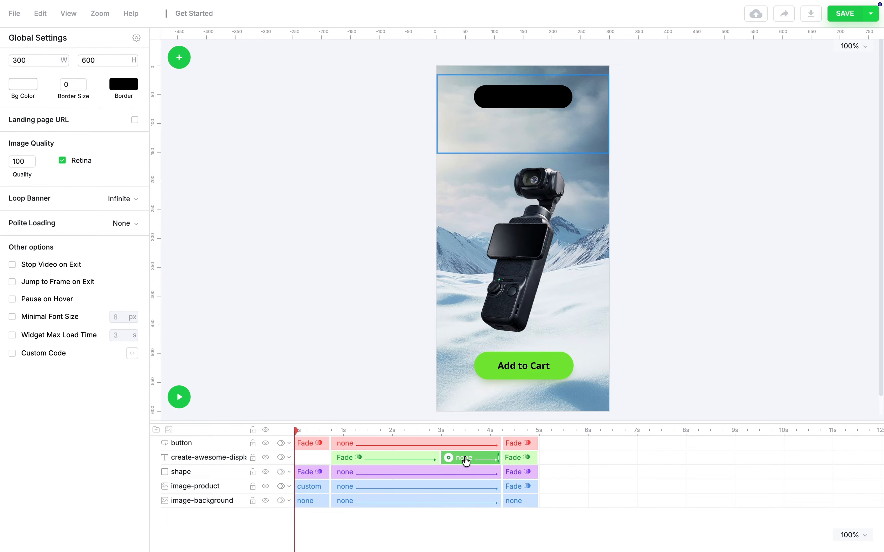
# Give the headline the Blur By Word intro animation with the split type set to Lines.
pyautogui.click(417, 462)
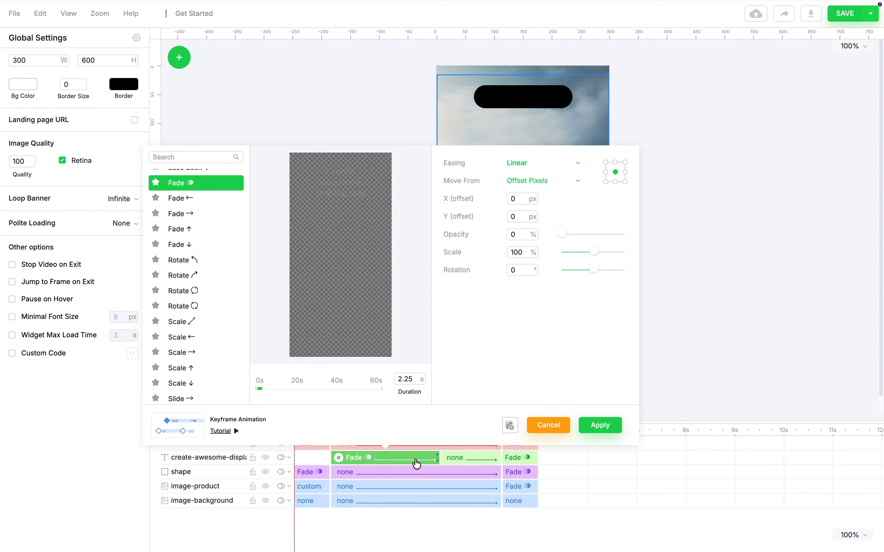
pyautogui.scroll(-1, 226, 349)
pyautogui.scroll(-10, 227, 348)
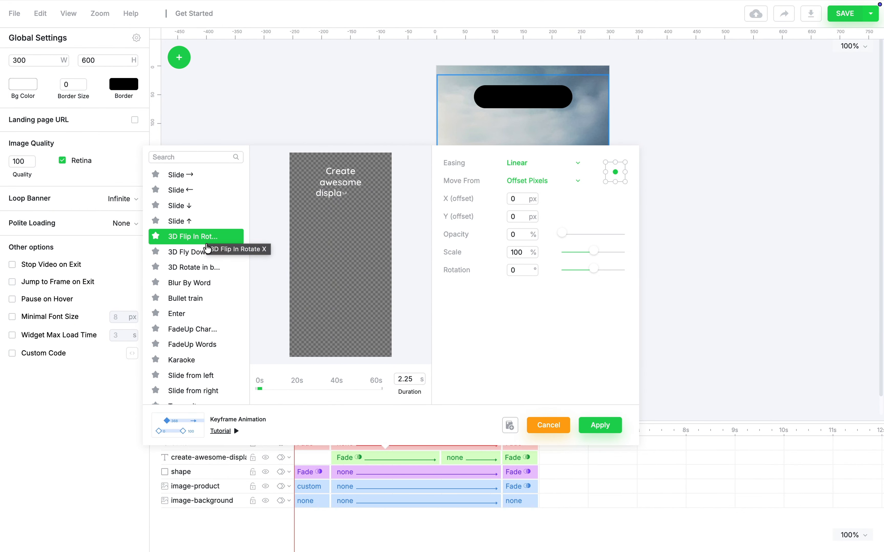
pyautogui.click(204, 282)
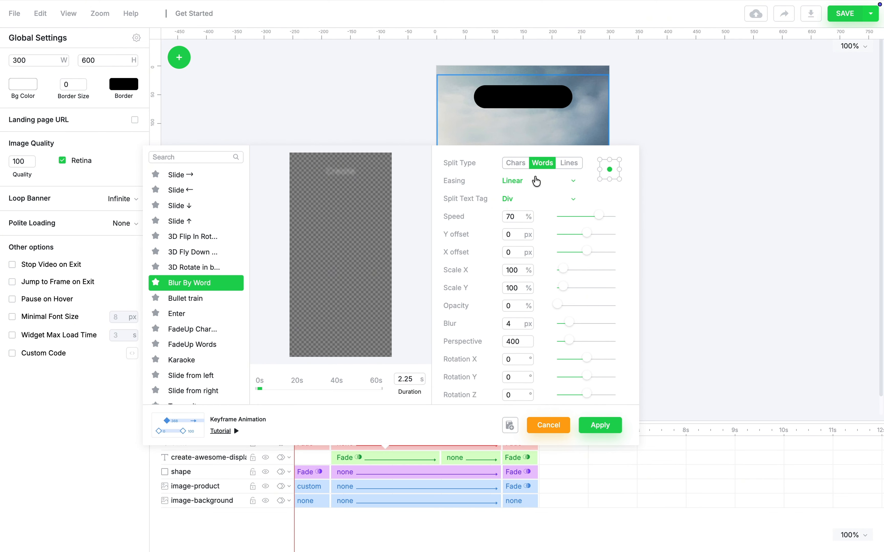
pyautogui.click(567, 164)
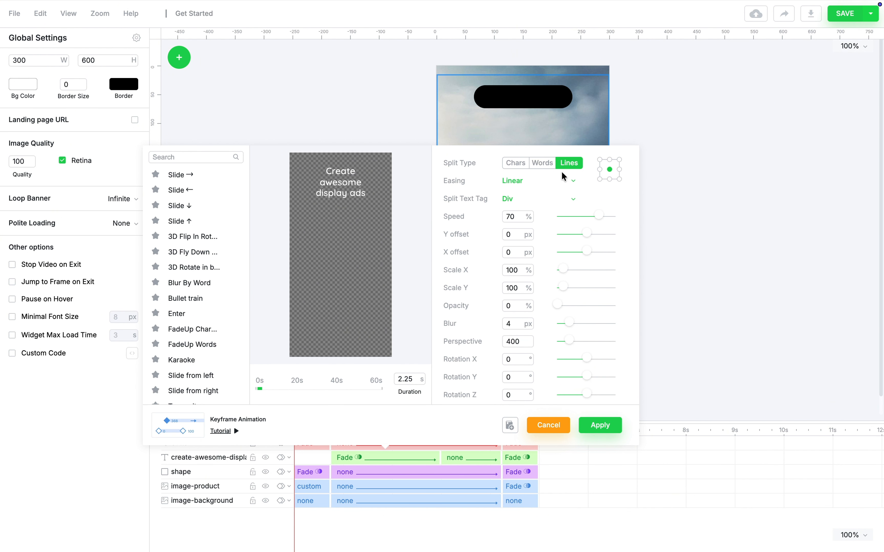
pyautogui.click(600, 424)
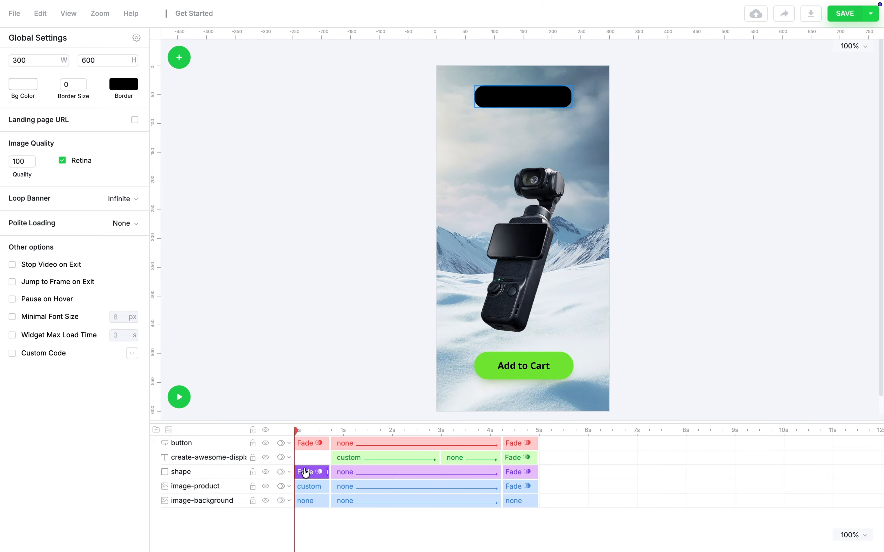
# Delay the highlight shape's start to 0.75 s and trim its hold so the layer ends at 5 s.
pyautogui.moveTo(304, 473); pyautogui.dragTo(341, 474)
pyautogui.click(396, 473)
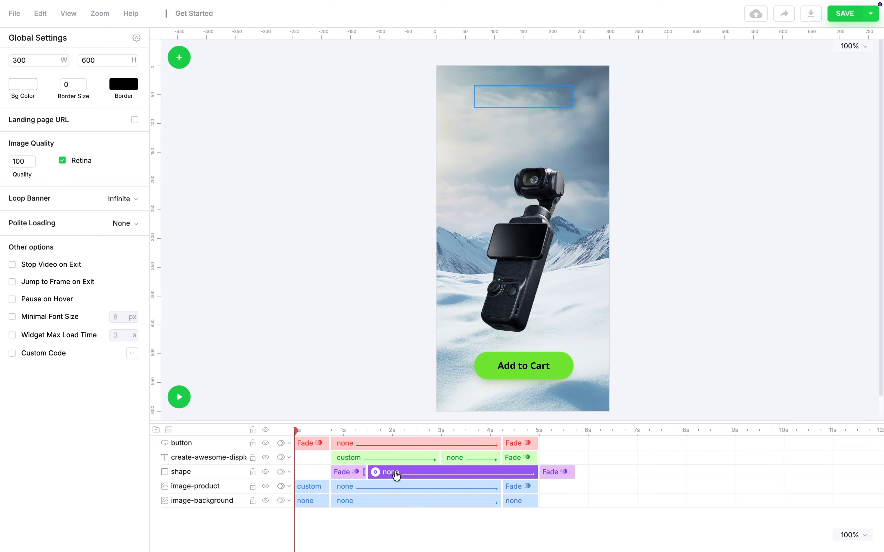
pyautogui.moveTo(535, 470); pyautogui.dragTo(501, 471)
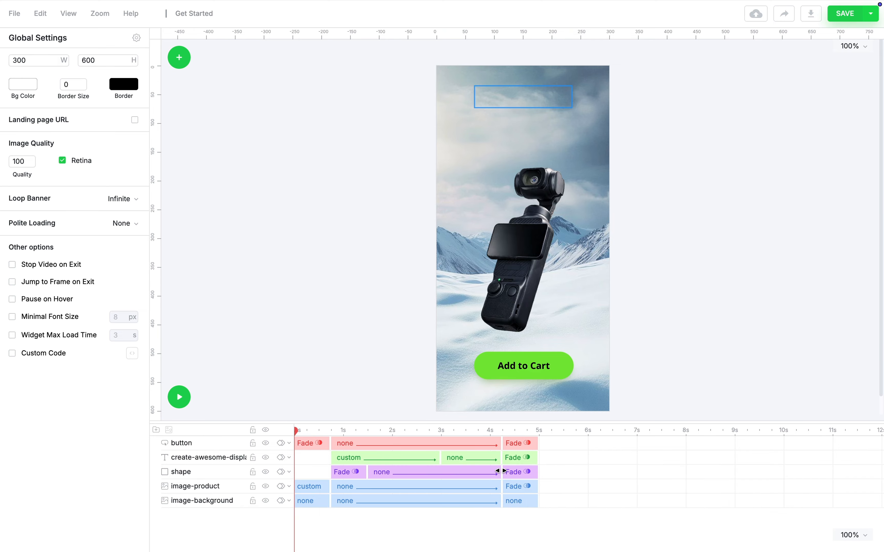
# Delay the button's start to about 2.75 s and shorten its hold so the layer ends at 5 s.
pyautogui.click(228, 444)
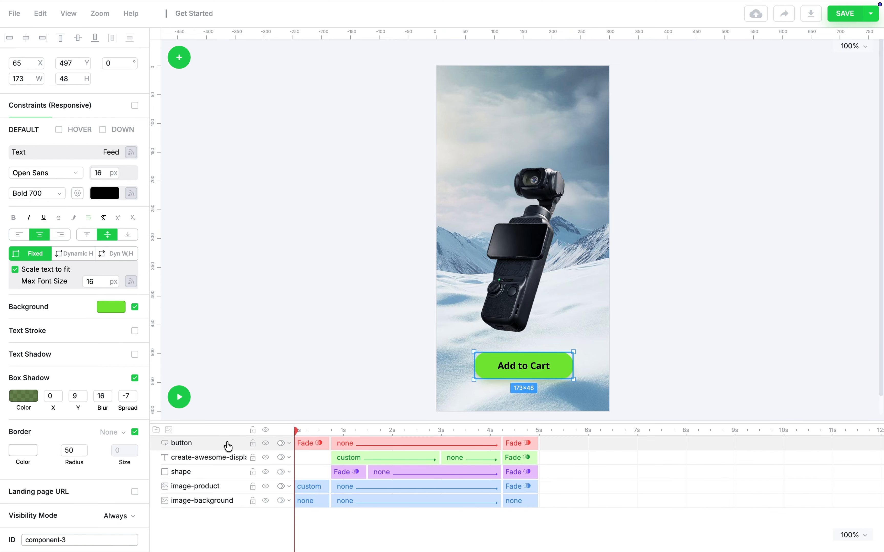
pyautogui.click(317, 445)
pyautogui.moveTo(317, 444); pyautogui.dragTo(449, 440)
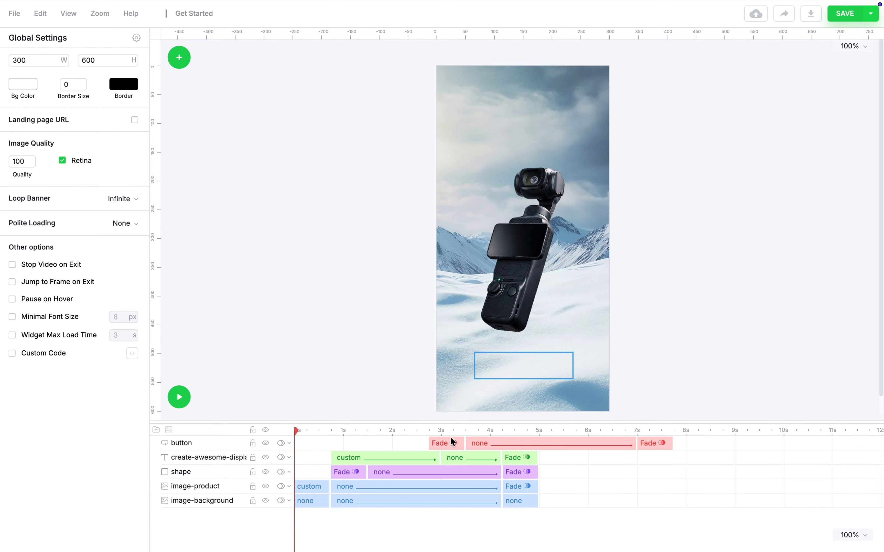
pyautogui.click(518, 443)
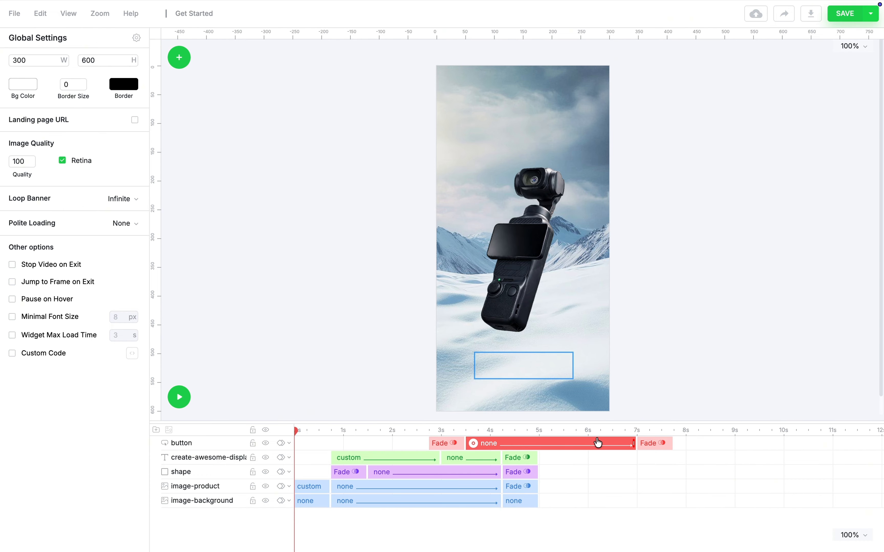
pyautogui.moveTo(633, 442); pyautogui.dragTo(500, 441)
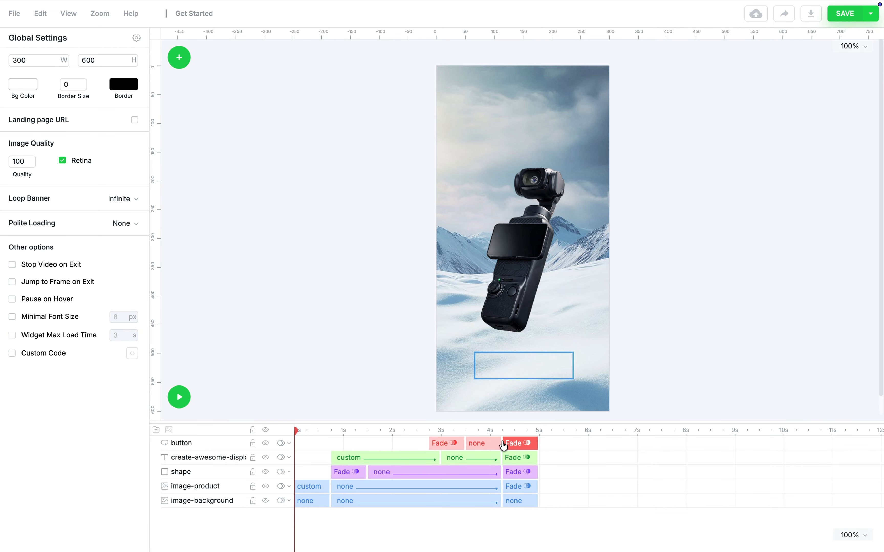
# Give the button the Scale ↑ intro animation with Back EaseOut easing and apply it.
pyautogui.click(458, 447)
pyautogui.click(454, 444)
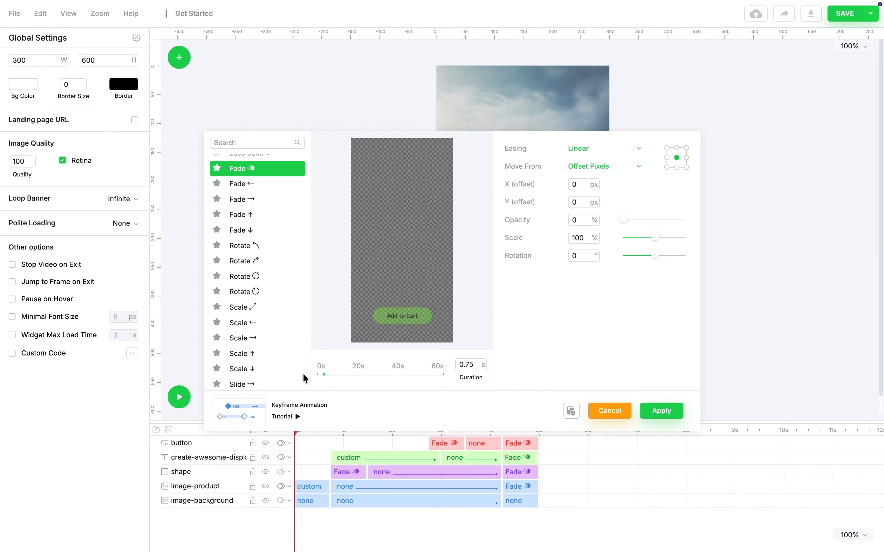
pyautogui.scroll(-5, 281, 356)
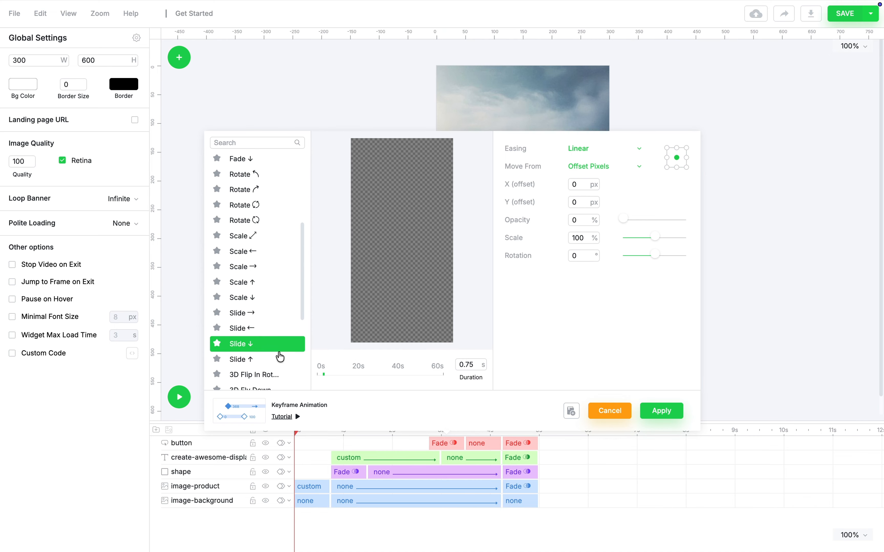
pyautogui.click(275, 285)
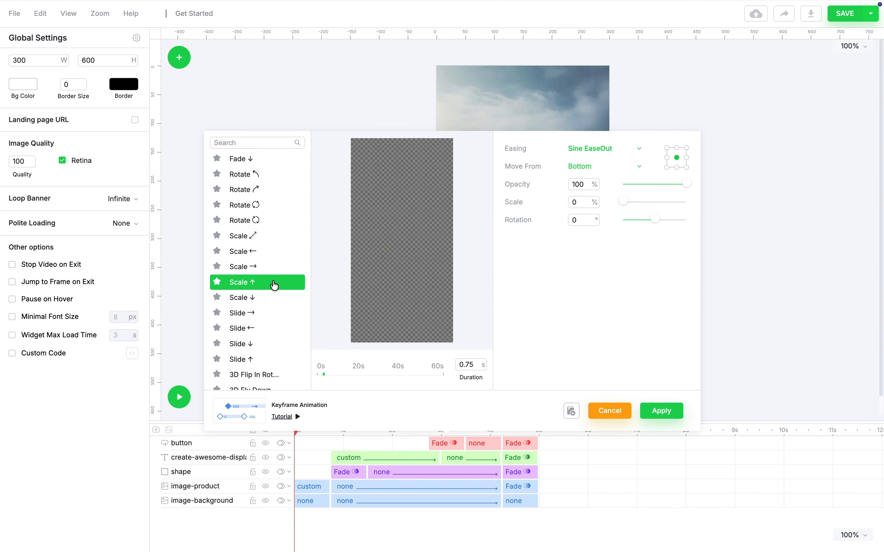
pyautogui.click(636, 148)
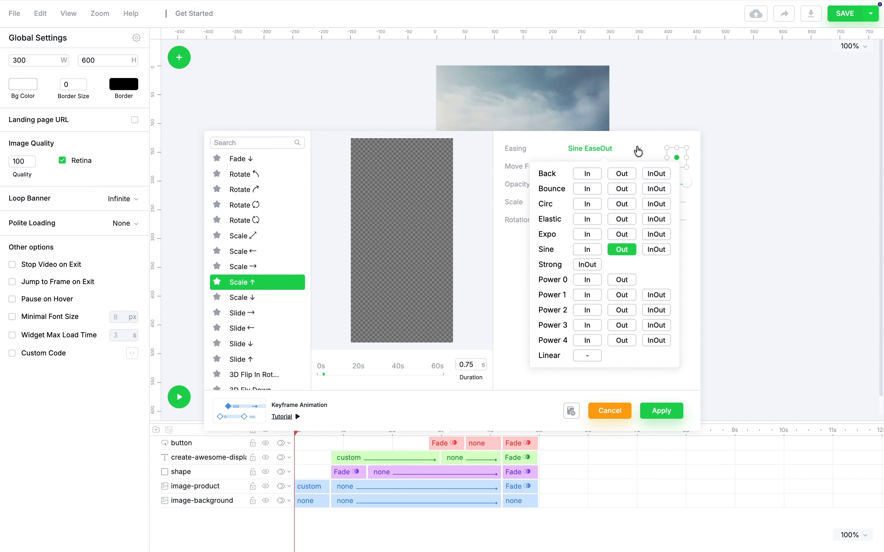
pyautogui.click(622, 172)
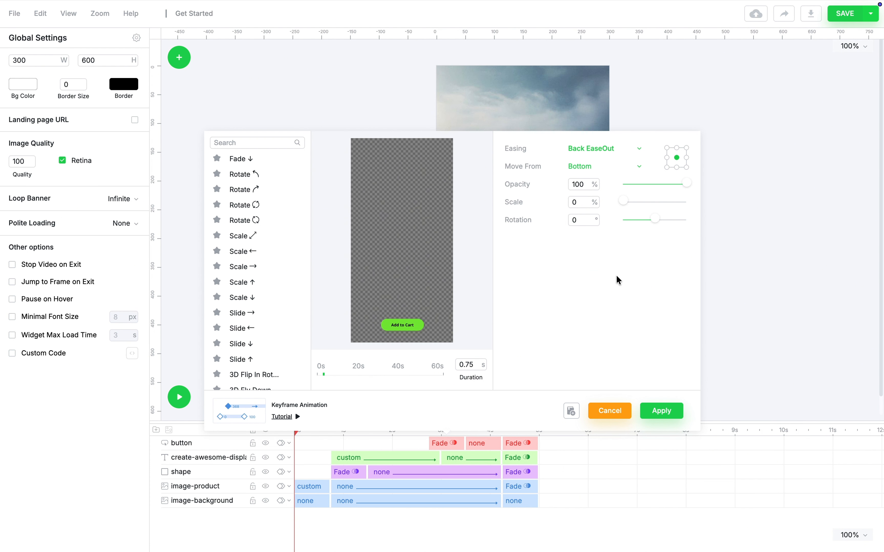
pyautogui.click(661, 411)
# Switch the highlight shape to advanced animation with Scale Y and Move Y tracks.
pyautogui.click(310, 472)
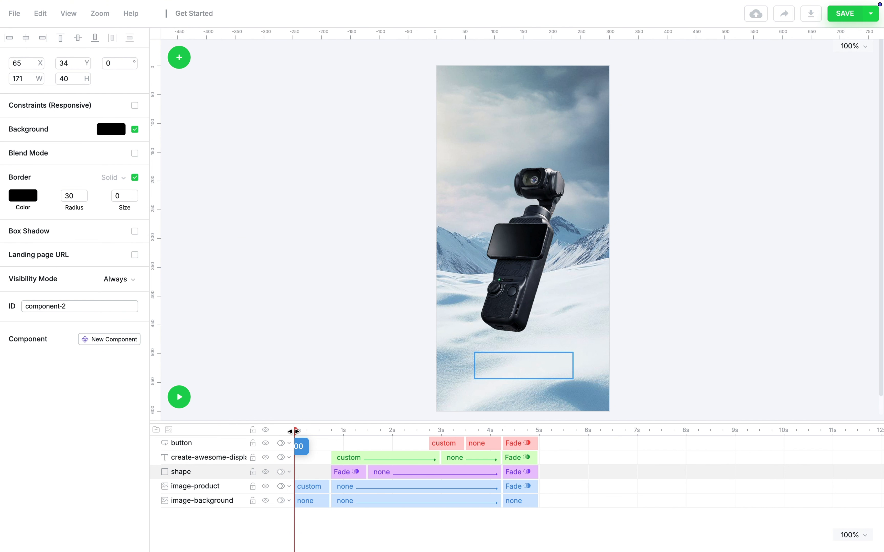
pyautogui.moveTo(294, 431); pyautogui.dragTo(350, 432)
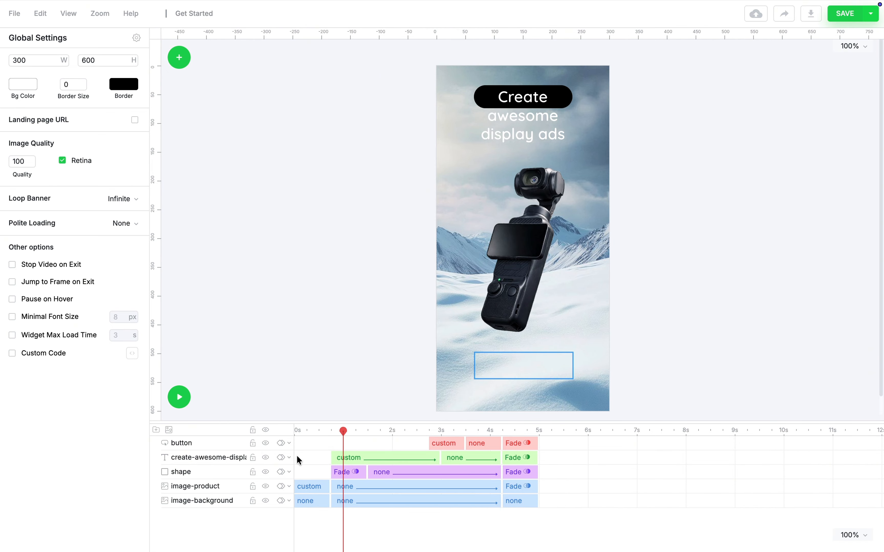
pyautogui.click(290, 472)
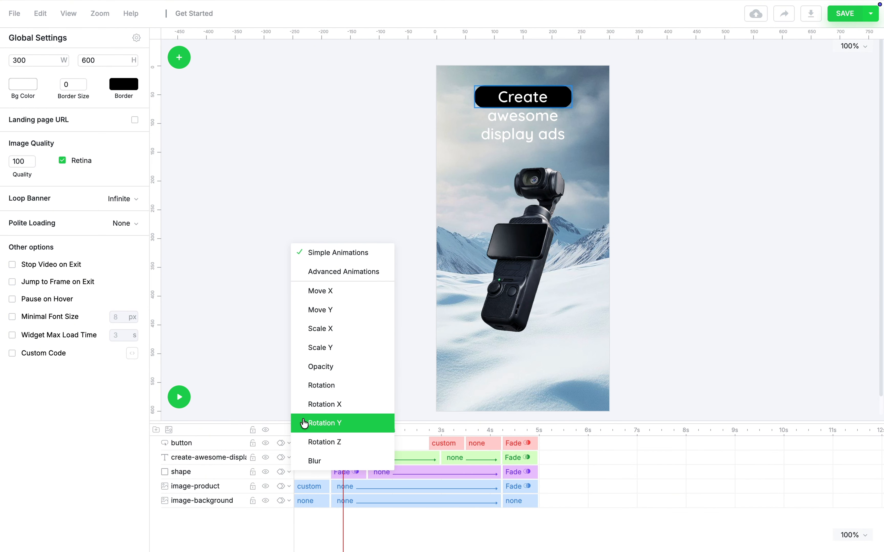
pyautogui.click(316, 354)
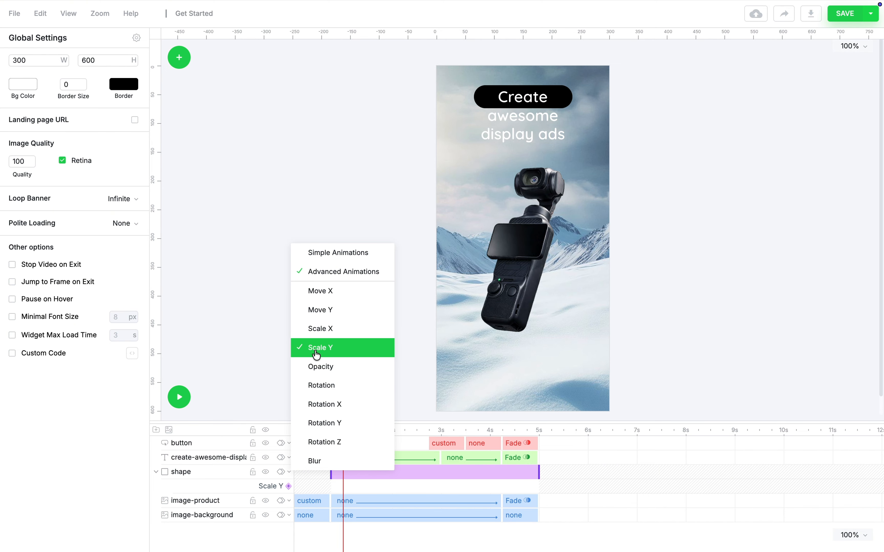
pyautogui.click(316, 309)
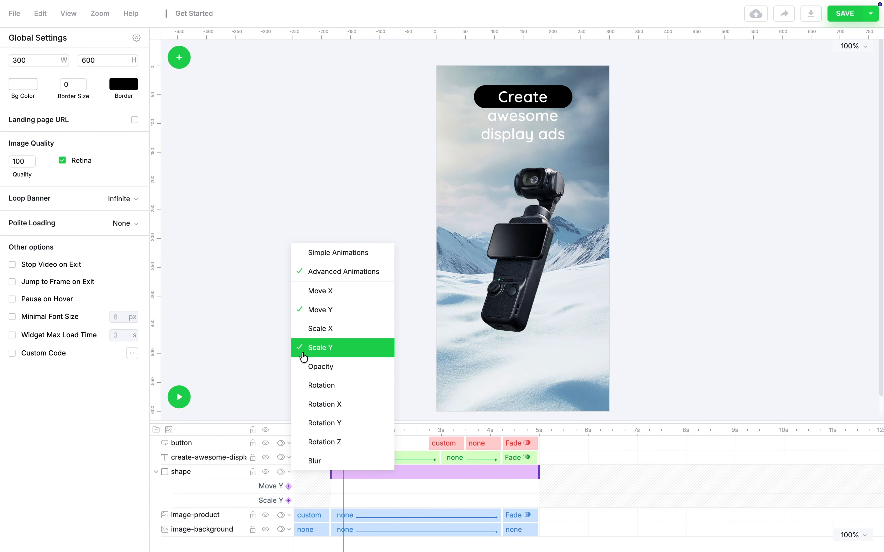
pyautogui.click(277, 402)
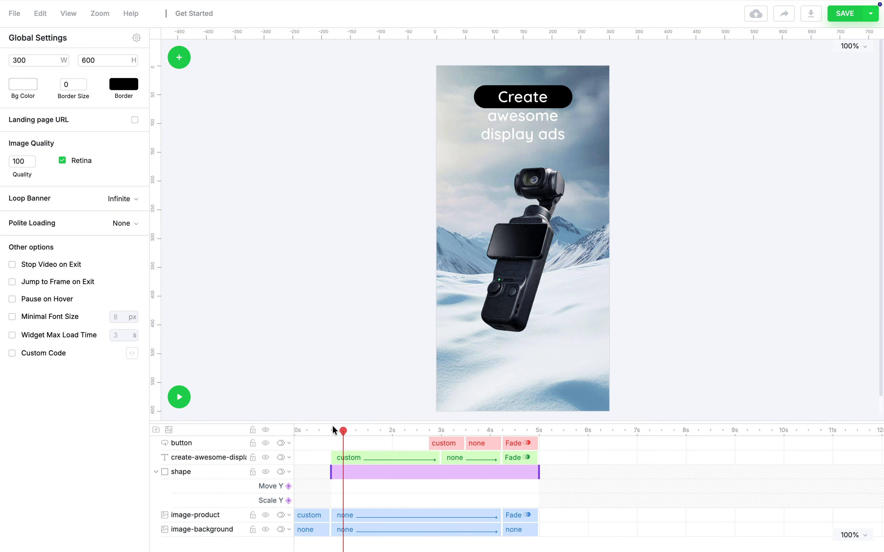
# Keyframe the shape's Scale Y from 0% at 0.75 s to 100% at 1.25 s.
pyautogui.moveTo(344, 431); pyautogui.dragTo(330, 431)
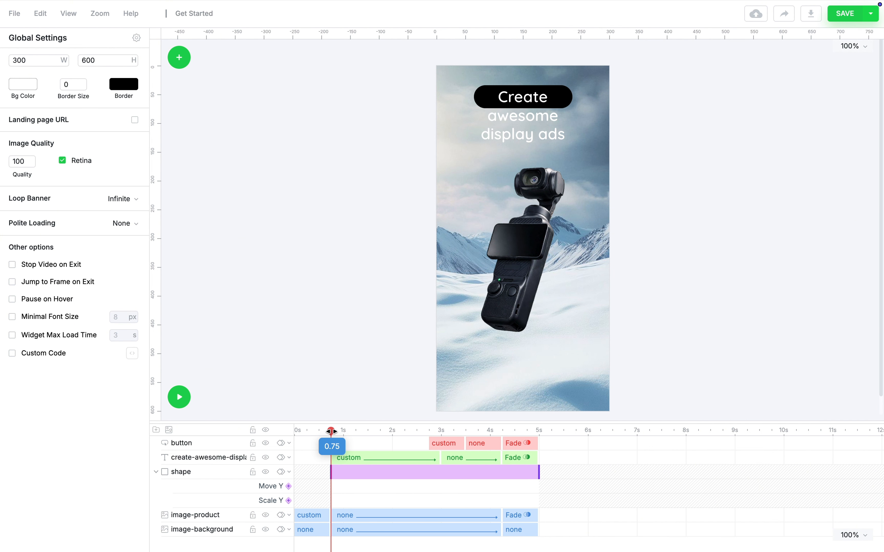
pyautogui.click(289, 501)
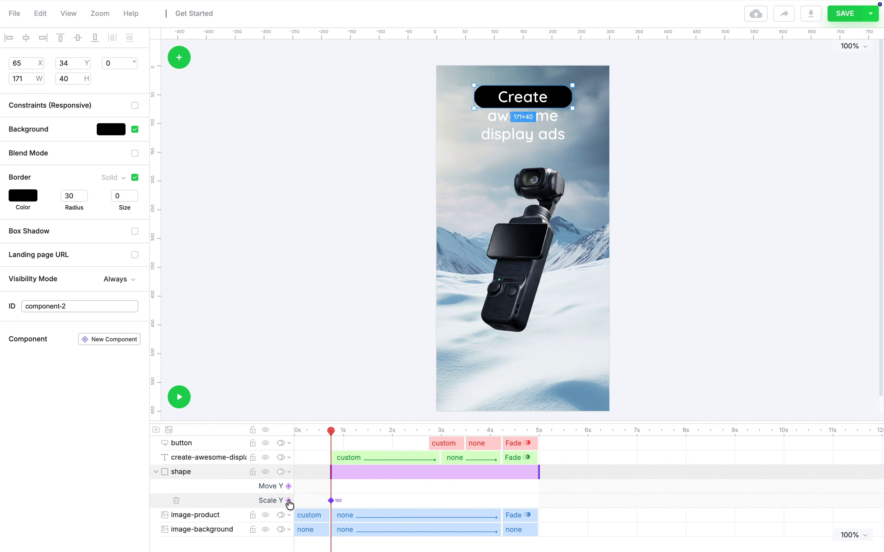
pyautogui.moveTo(331, 431); pyautogui.dragTo(355, 432)
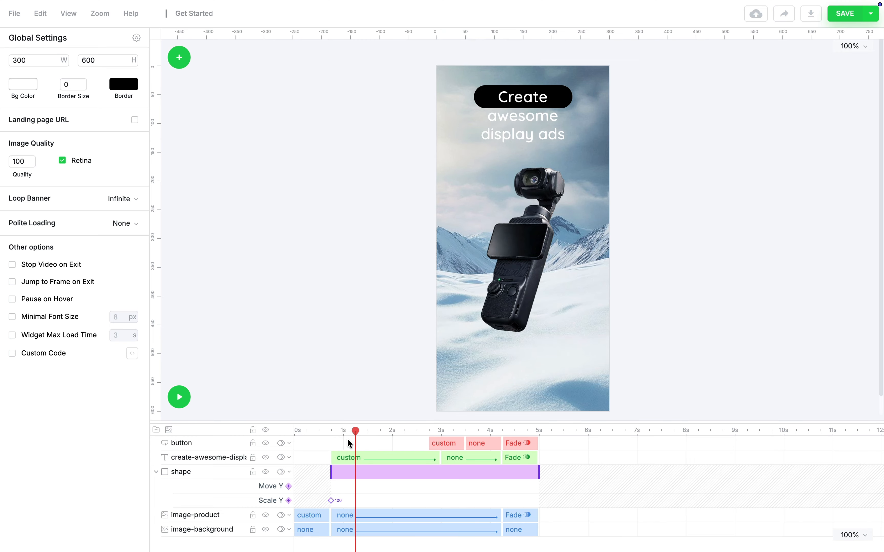
pyautogui.click(288, 501)
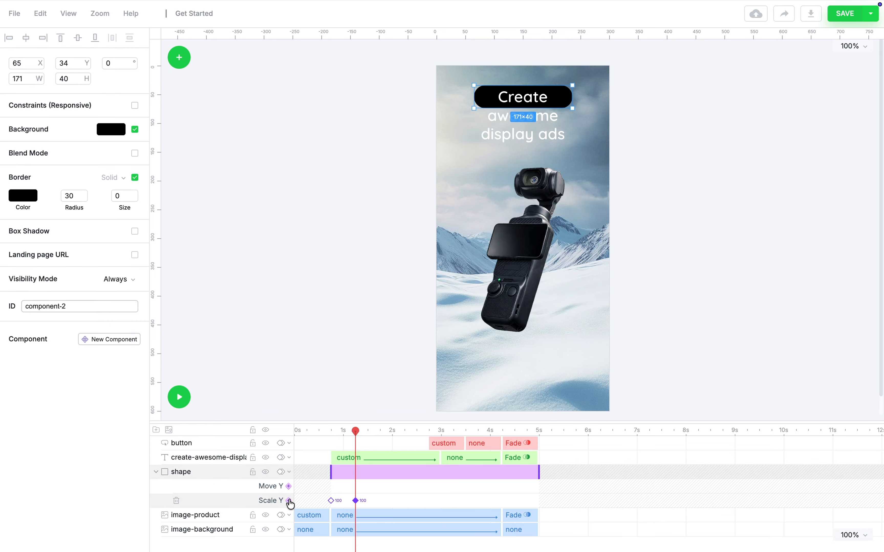
pyautogui.click(331, 500)
pyautogui.moveTo(327, 426); pyautogui.dragTo(336, 426)
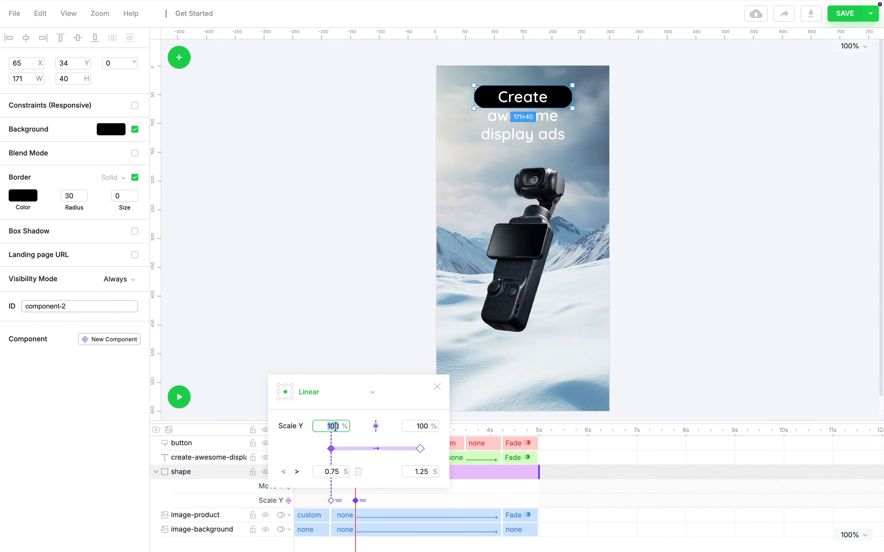
pyautogui.write('0')
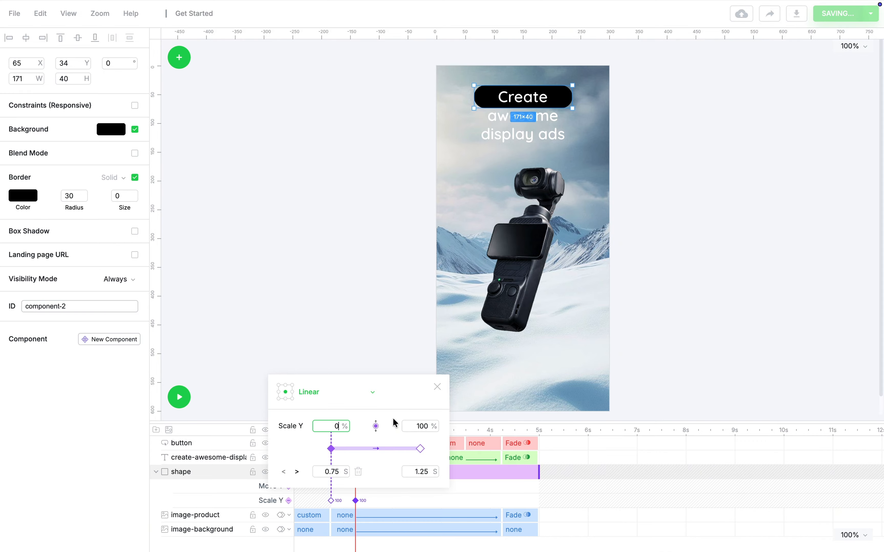
pyautogui.click(437, 388)
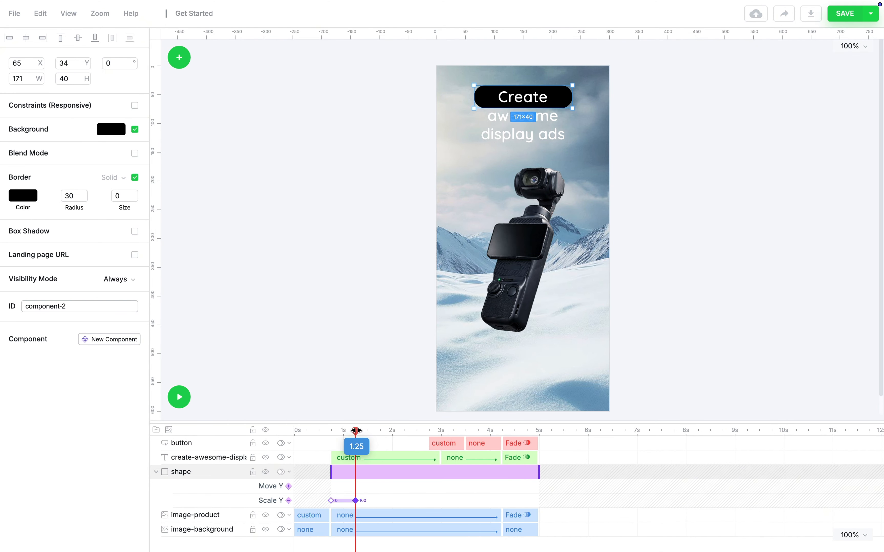
# Keyframe the shape's Move Y from 34 px at 1.75 s to 68 px at 2.25 s, shifting it onto the word "awesome".
pyautogui.moveTo(355, 431); pyautogui.dragTo(355, 431)
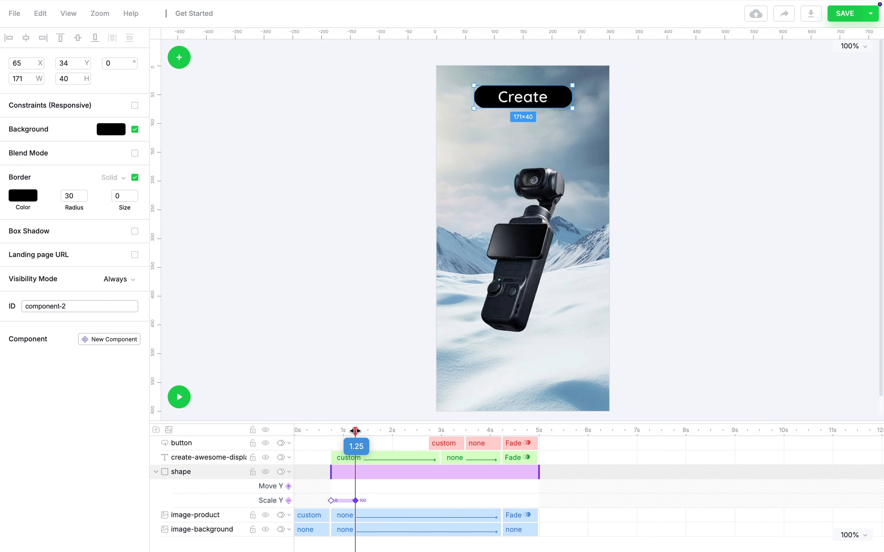
pyautogui.moveTo(356, 431); pyautogui.dragTo(379, 432)
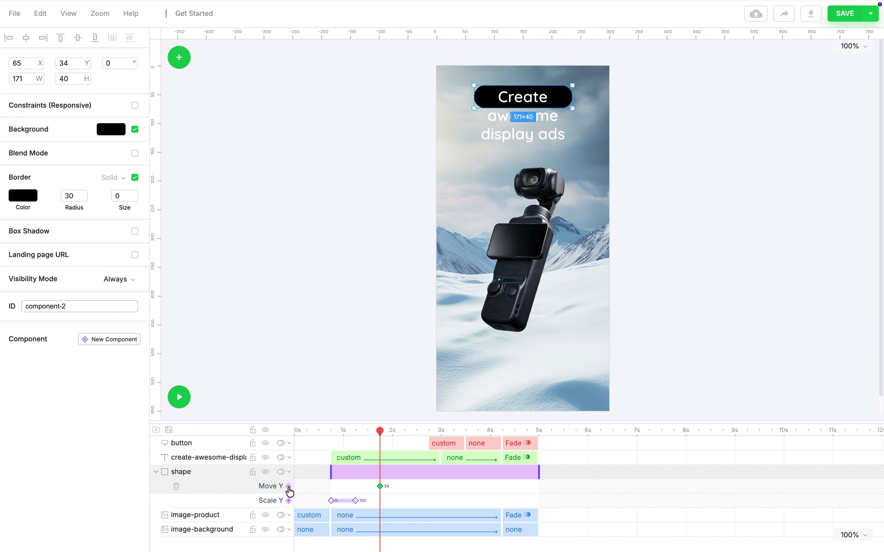
pyautogui.moveTo(378, 433); pyautogui.dragTo(404, 432)
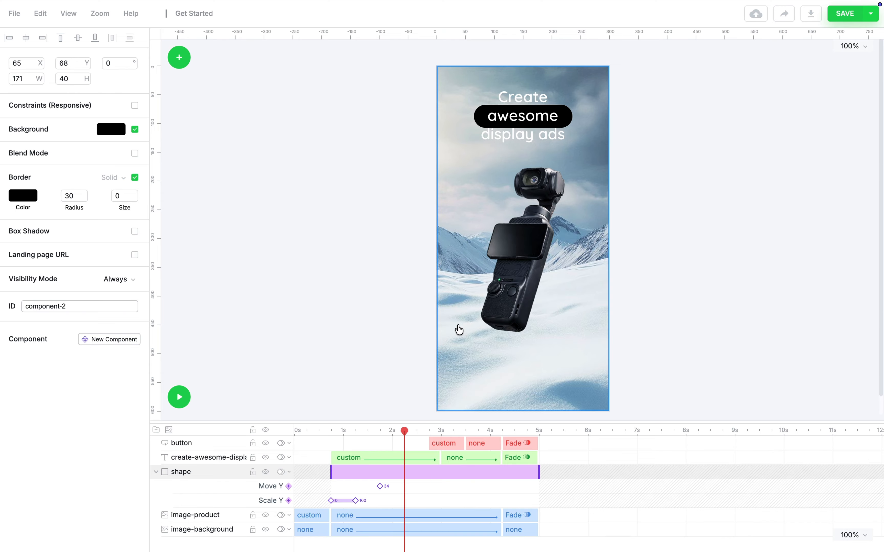
pyautogui.click(289, 487)
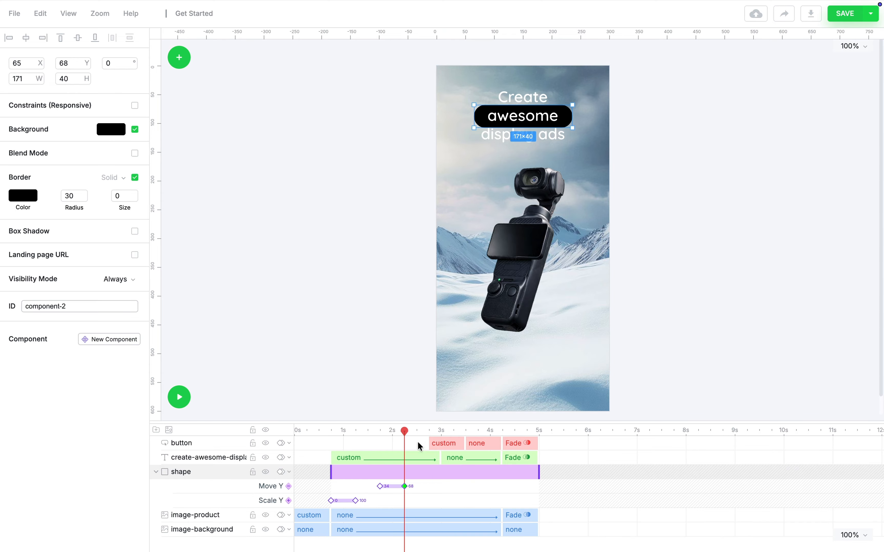
# Keyframe the shape's Move Y from 68 px at 2.5 s to 99 px at 3 s, shifting it onto "display ads".
pyautogui.moveTo(404, 431); pyautogui.dragTo(441, 429)
pyautogui.click(289, 486)
pyautogui.hotkey('shift', 'Down')
pyautogui.hotkey('shift', 'Down')
pyautogui.hotkey('shift', 'Down')
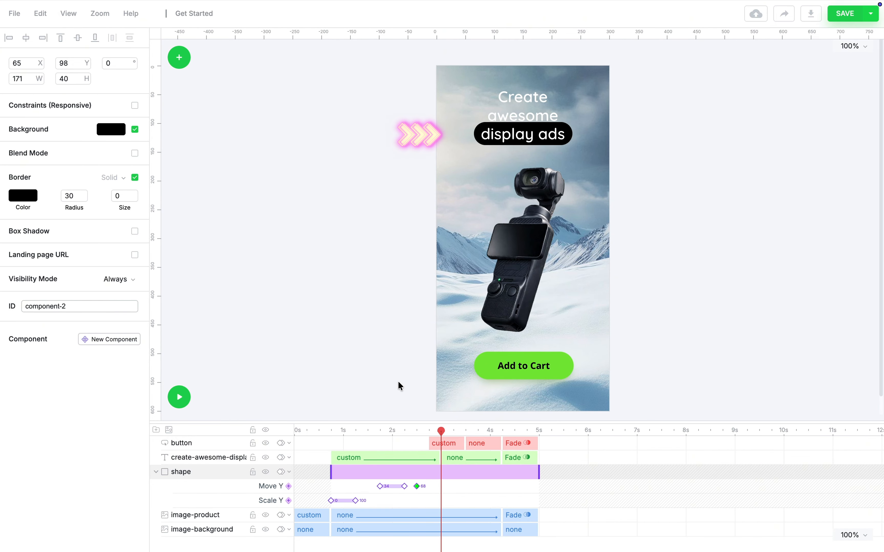
pyautogui.press('Down')
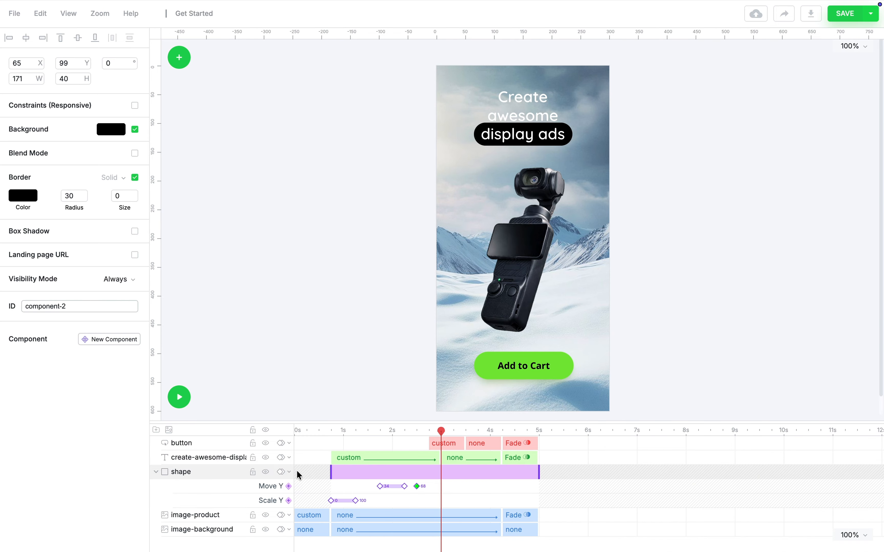
pyautogui.click(289, 486)
pyautogui.moveTo(441, 430); pyautogui.dragTo(442, 388)
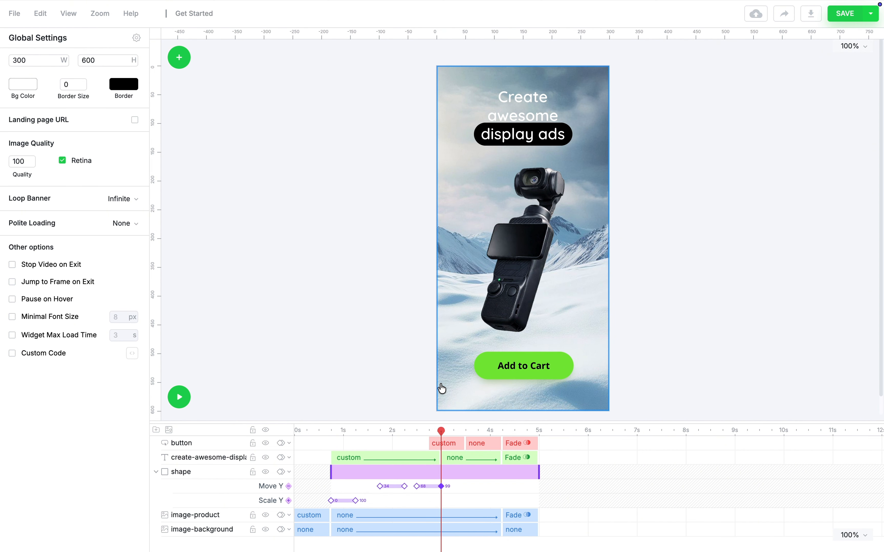
# Keyframe the shape's Scale Y from 100% at 4.25 s to 0% at 5 s.
pyautogui.moveTo(441, 430); pyautogui.dragTo(502, 430)
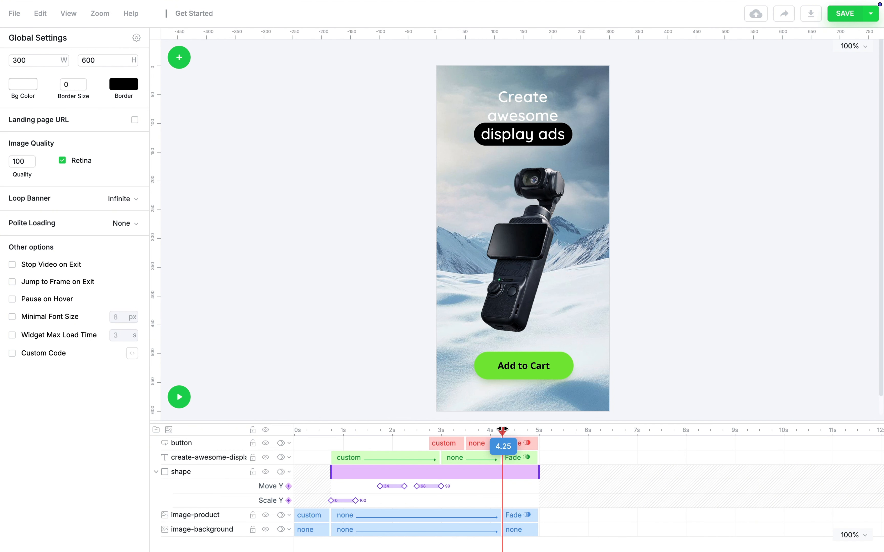
pyautogui.click(289, 500)
pyautogui.moveTo(502, 430); pyautogui.dragTo(541, 430)
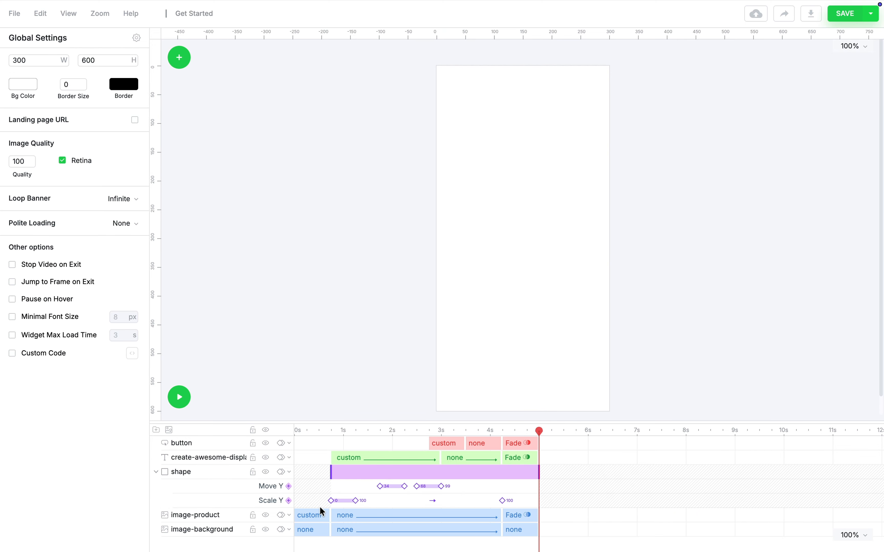
pyautogui.click(289, 500)
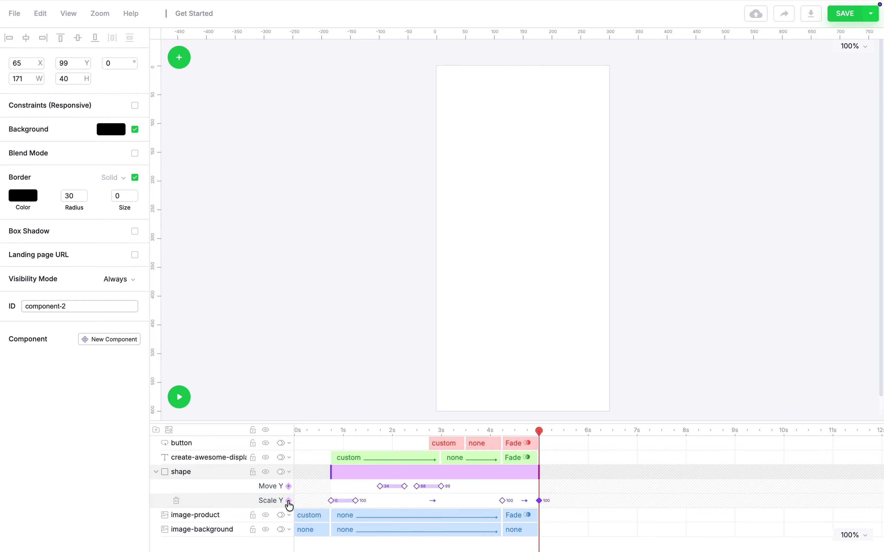
pyautogui.click(541, 501)
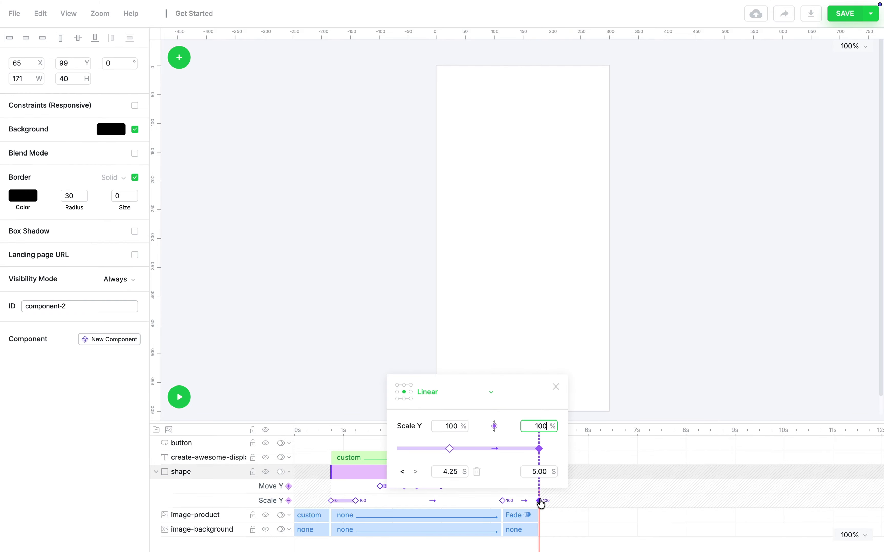
pyautogui.doubleClick(541, 426)
pyautogui.write('0')
pyautogui.click(554, 386)
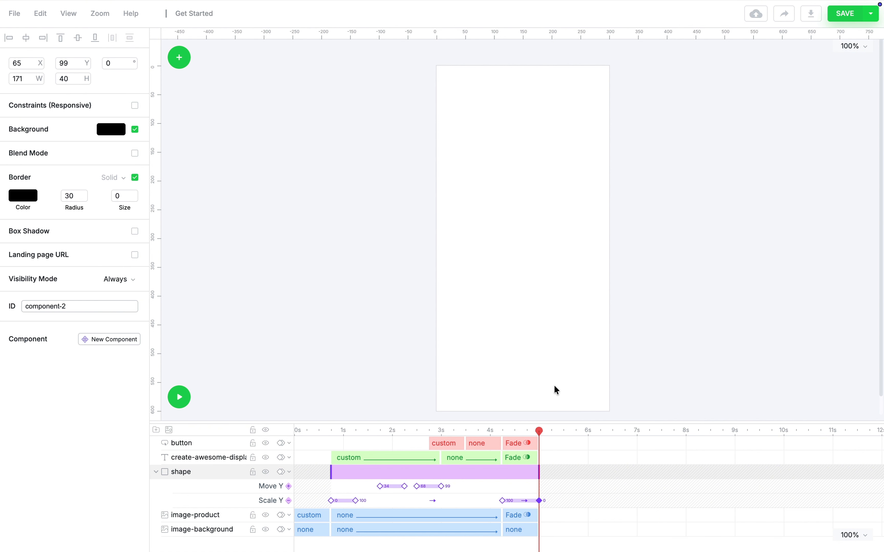
# Set the easing of the shape's Move Y keyframe at 2.25 s to Back EaseOut.
pyautogui.click(405, 487)
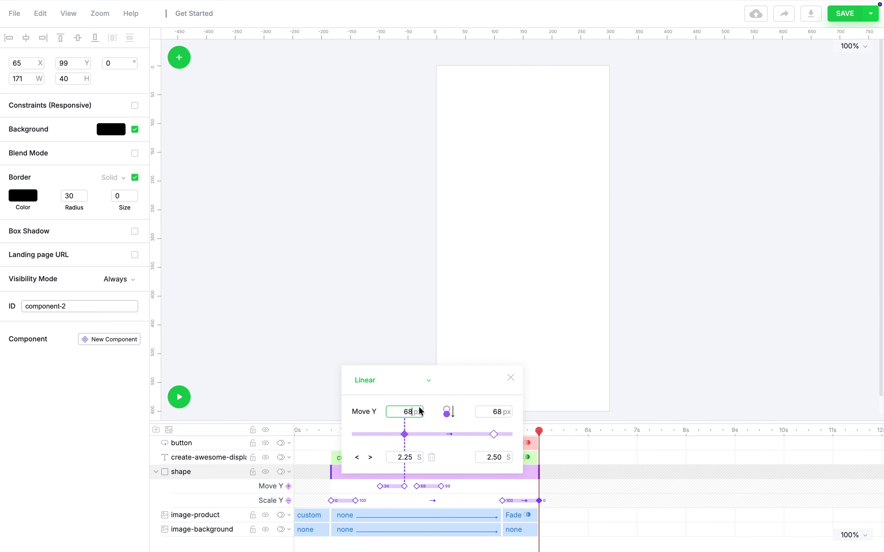
pyautogui.click(428, 383)
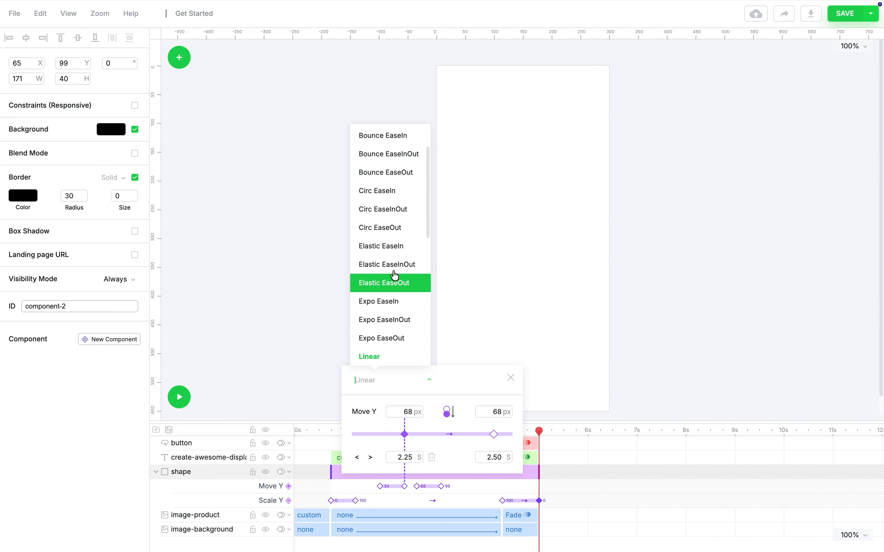
pyautogui.scroll(3, 394, 255)
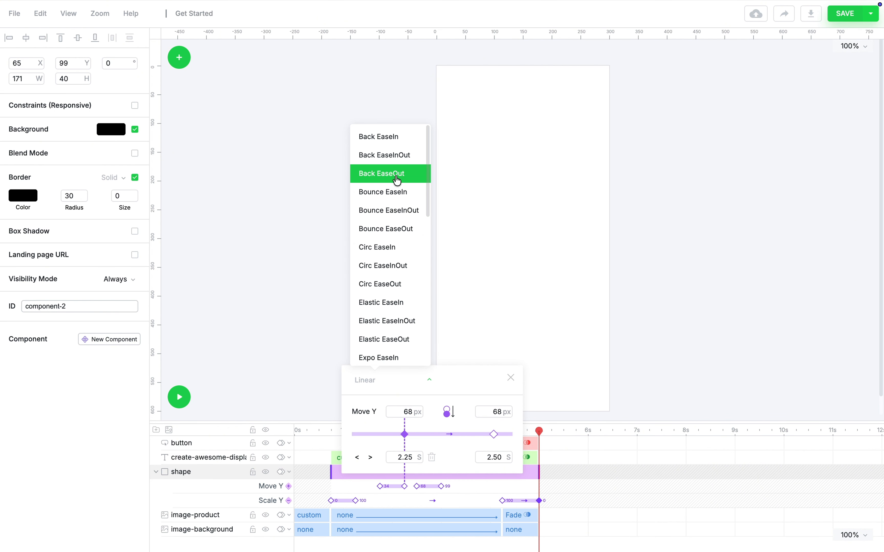
pyautogui.click(396, 175)
pyautogui.click(512, 378)
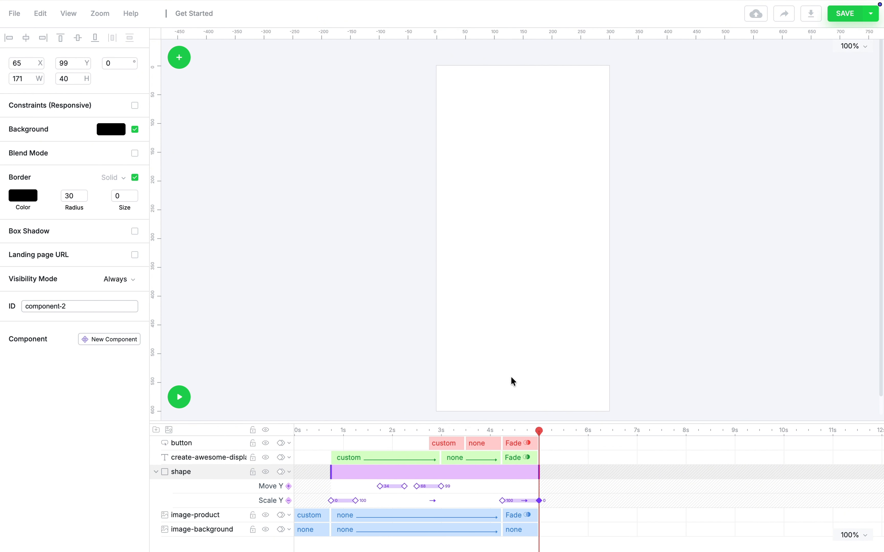
# Set the easing of the shape's Move Y keyframe at 3 s to Back EaseOut.
pyautogui.click(442, 488)
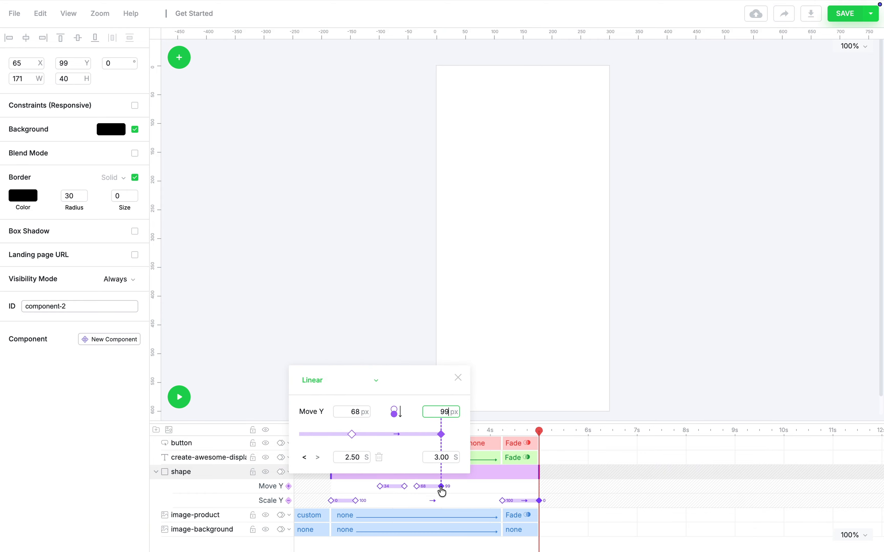
pyautogui.click(376, 381)
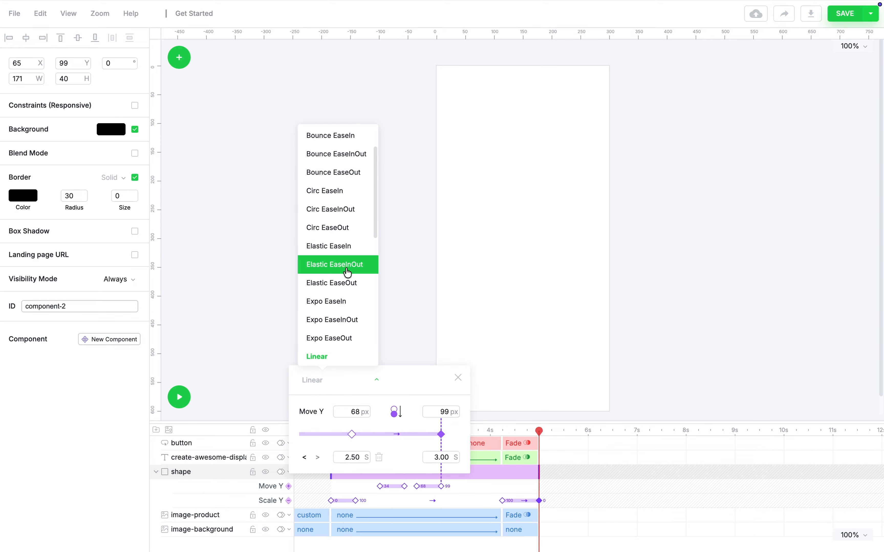
pyautogui.scroll(3, 345, 272)
pyautogui.click(339, 180)
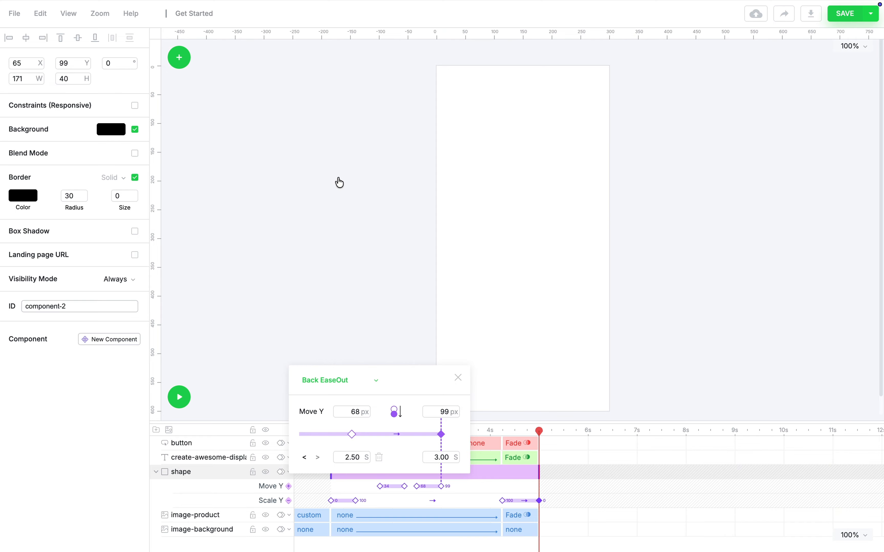
pyautogui.click(458, 376)
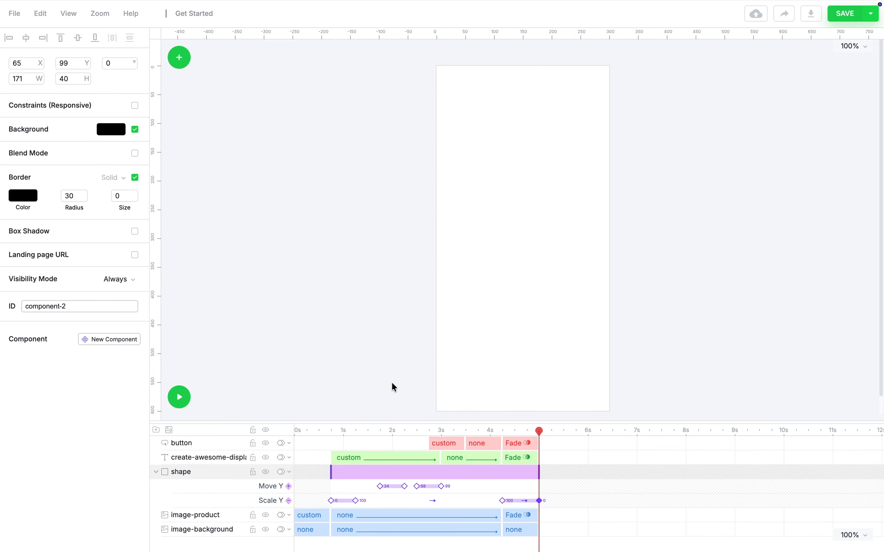
pyautogui.click(367, 393)
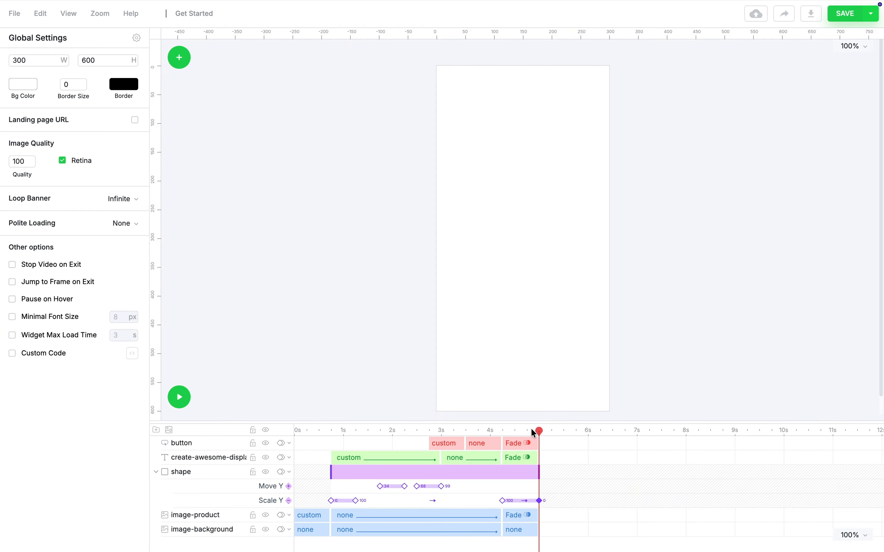
# Set the banner's fallback image at 3.75 s on the timeline, and move the playhead to 3.5 s.
pyautogui.moveTo(539, 431); pyautogui.dragTo(477, 428)
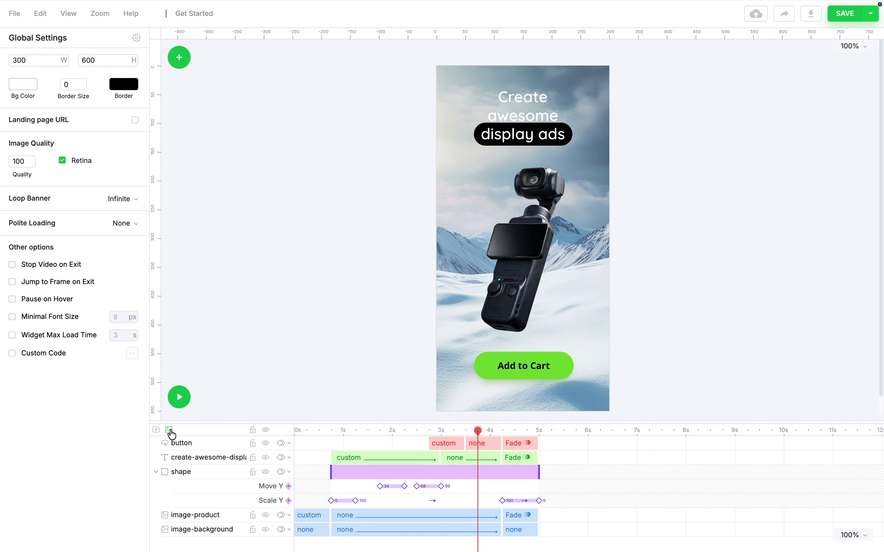
pyautogui.click(475, 431)
pyautogui.moveTo(476, 431); pyautogui.dragTo(466, 430)
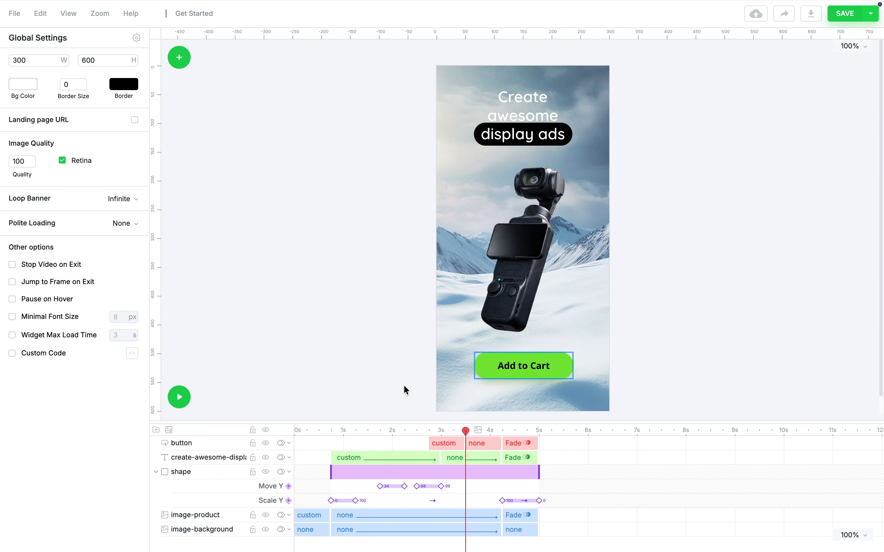
# Add a Snow widget over the banner and stretch its timing to run from 0 s to 5 s.
pyautogui.click(184, 65)
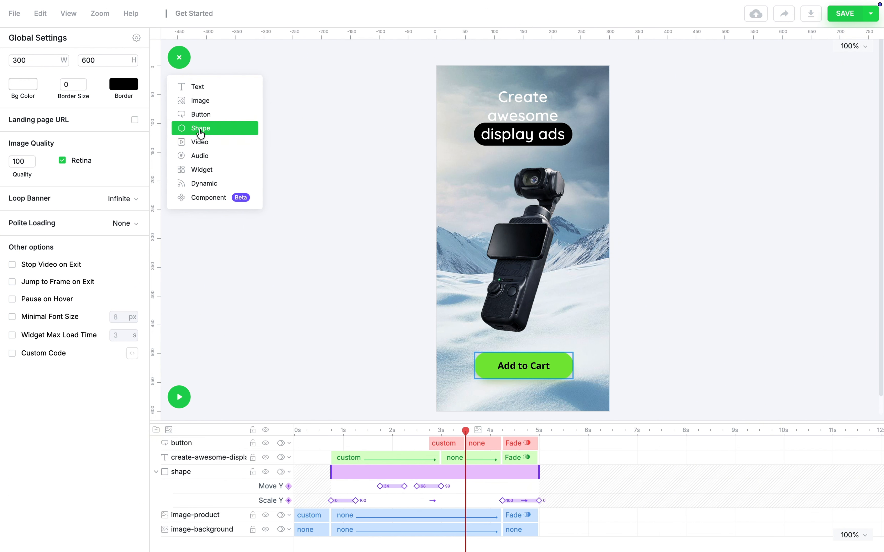
pyautogui.click(207, 171)
pyautogui.scroll(-15, 103, 306)
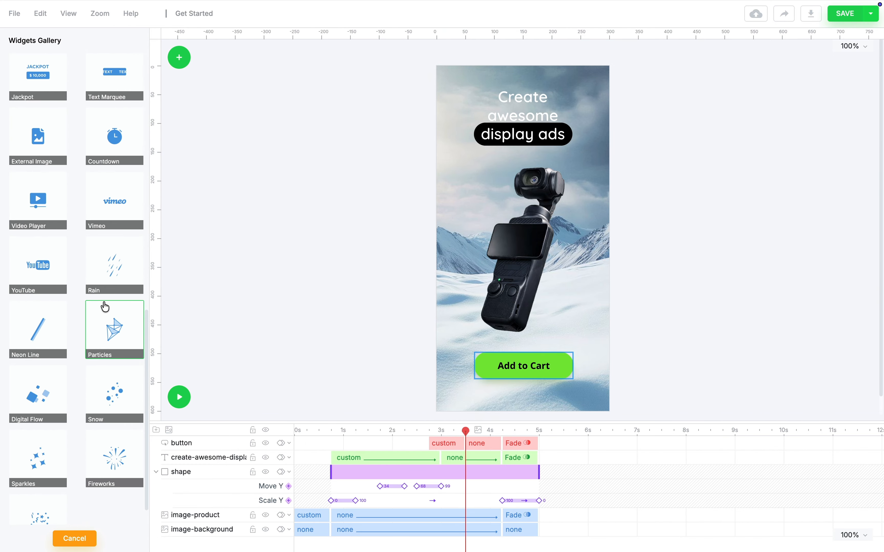
pyautogui.click(114, 390)
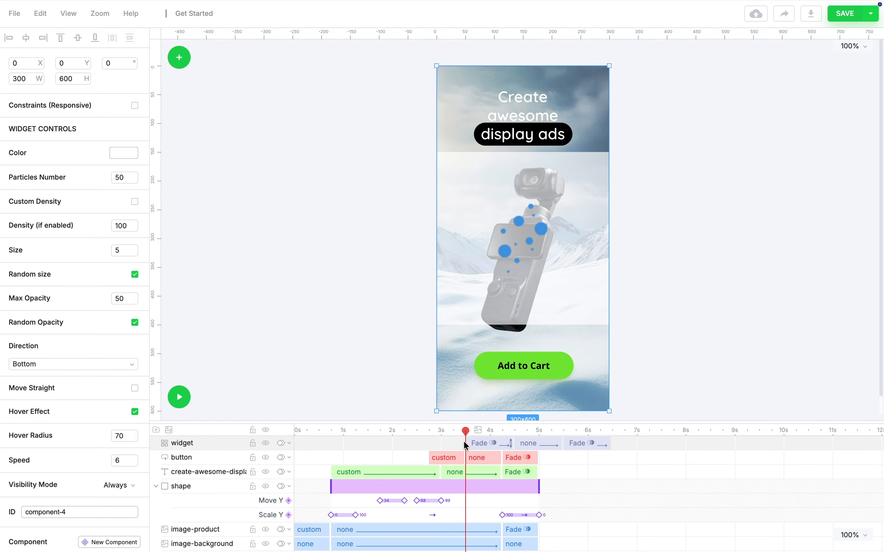
pyautogui.moveTo(464, 441); pyautogui.dragTo(304, 439)
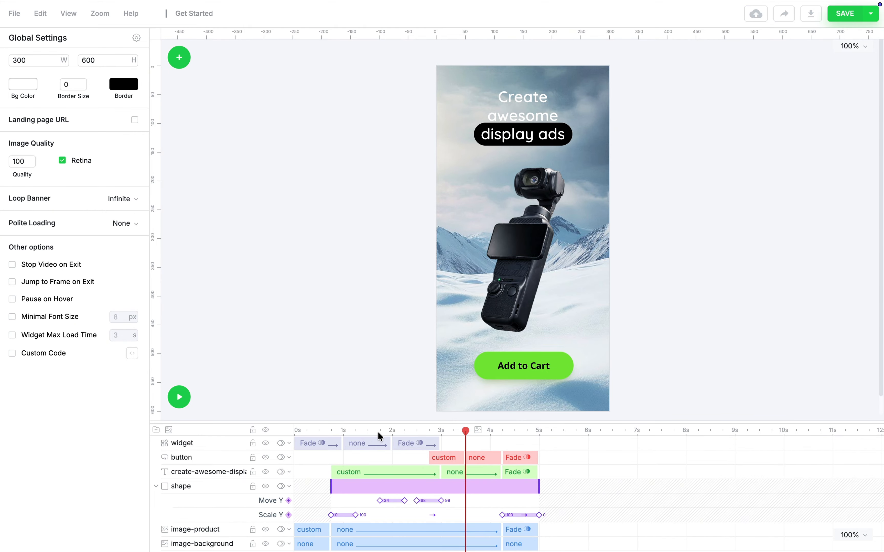
pyautogui.moveTo(389, 441); pyautogui.dragTo(488, 441)
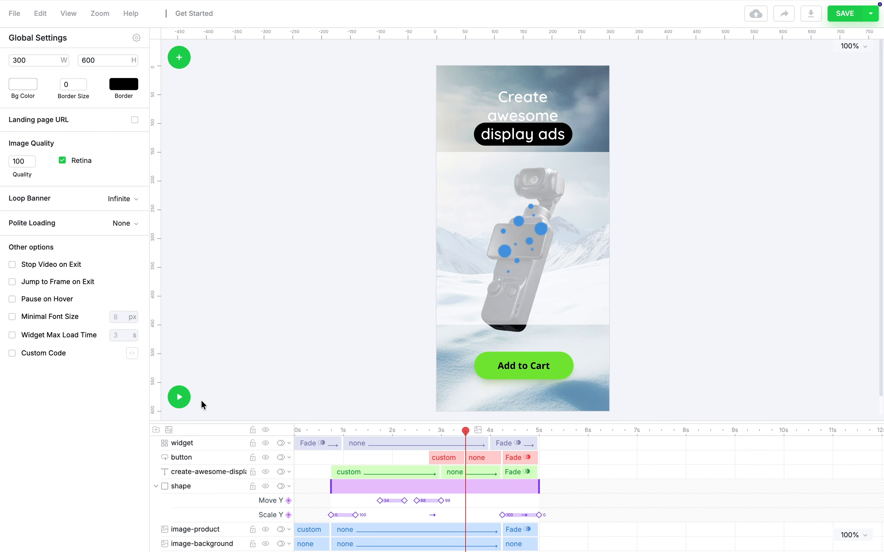
# Preview the banner's animation with the snow effect and save the banner.
pyautogui.click(181, 398)
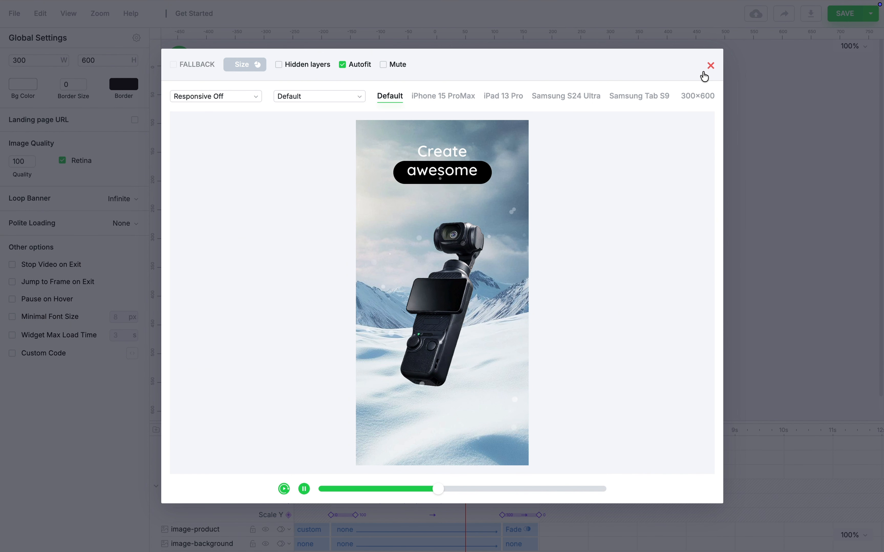
pyautogui.click(711, 66)
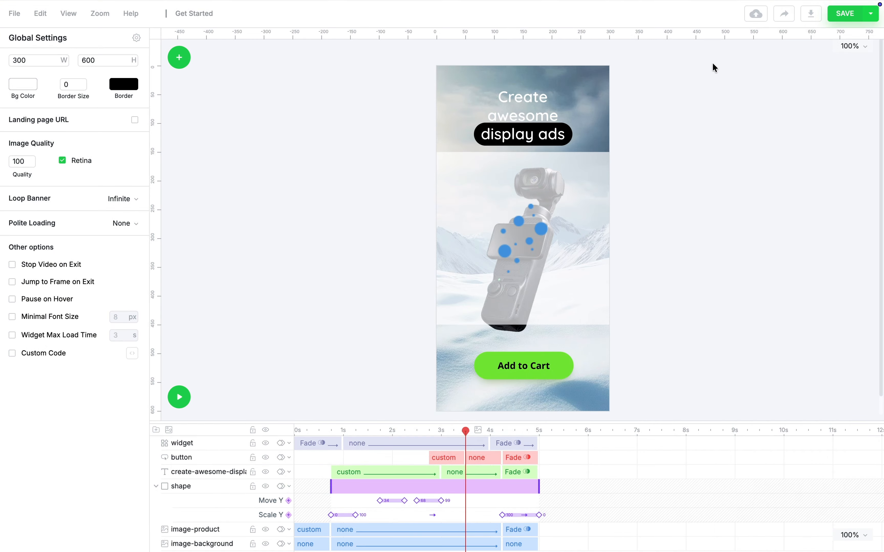
pyautogui.click(840, 16)
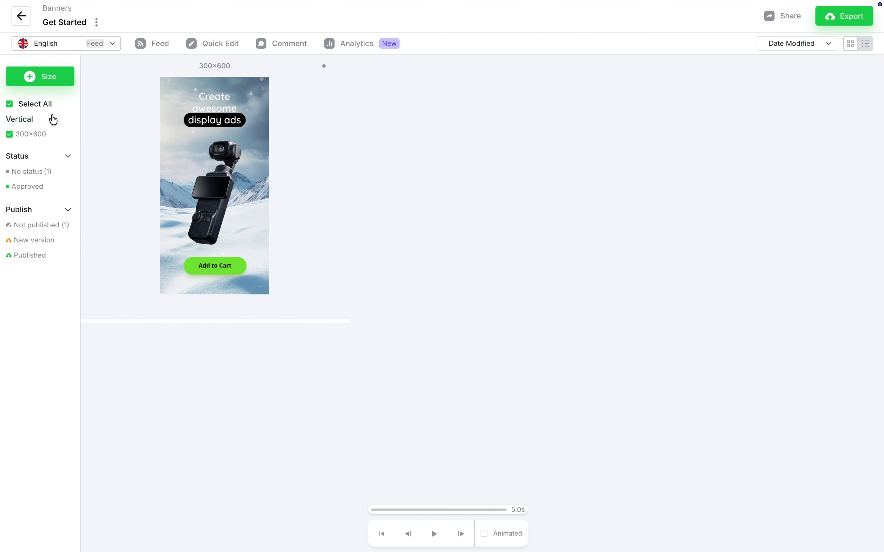
# Select 300 × 250 Medium Rectangle and 160 × 600 Wide skyscraper as new sizes for the bannerset.
pyautogui.click(51, 83)
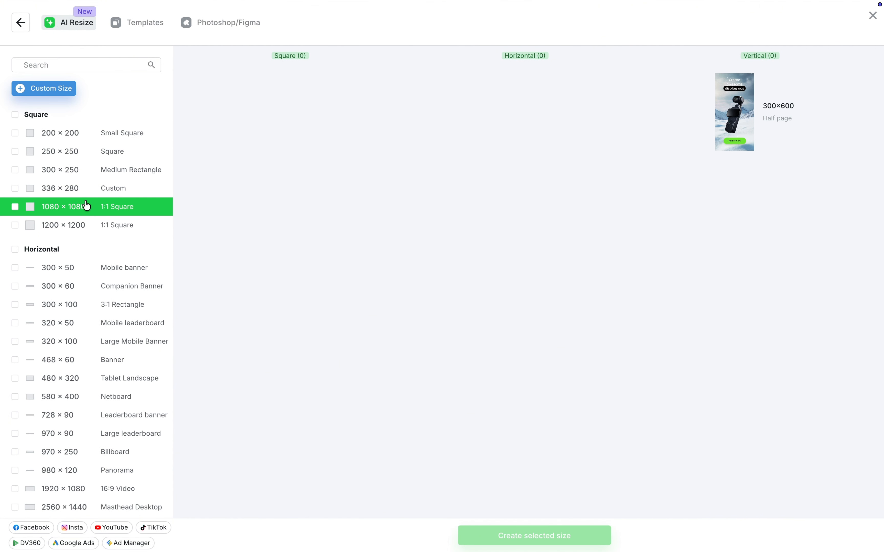
pyautogui.scroll(-1, 87, 206)
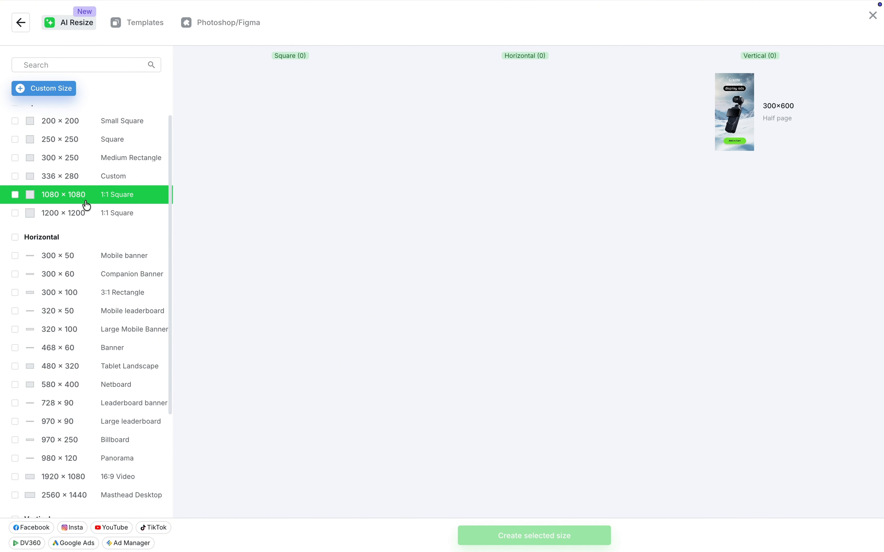
pyautogui.click(76, 157)
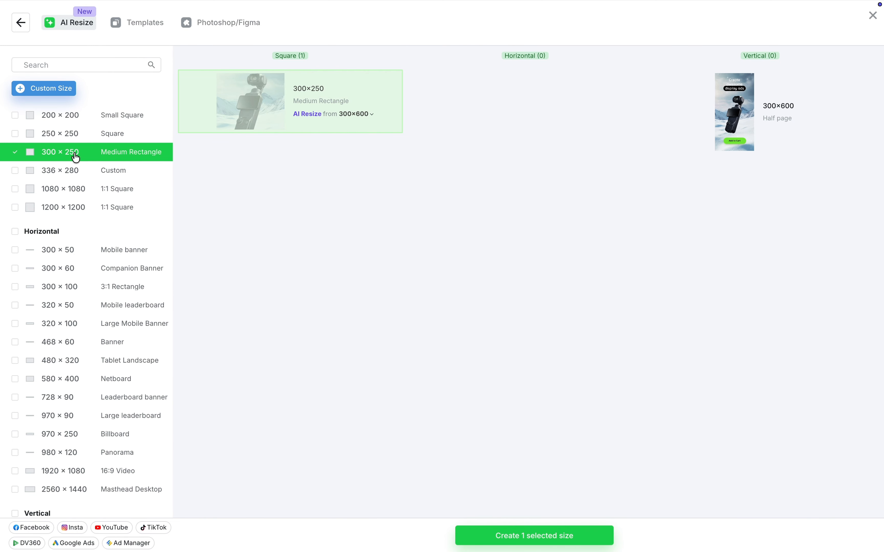
pyautogui.scroll(-6, 75, 255)
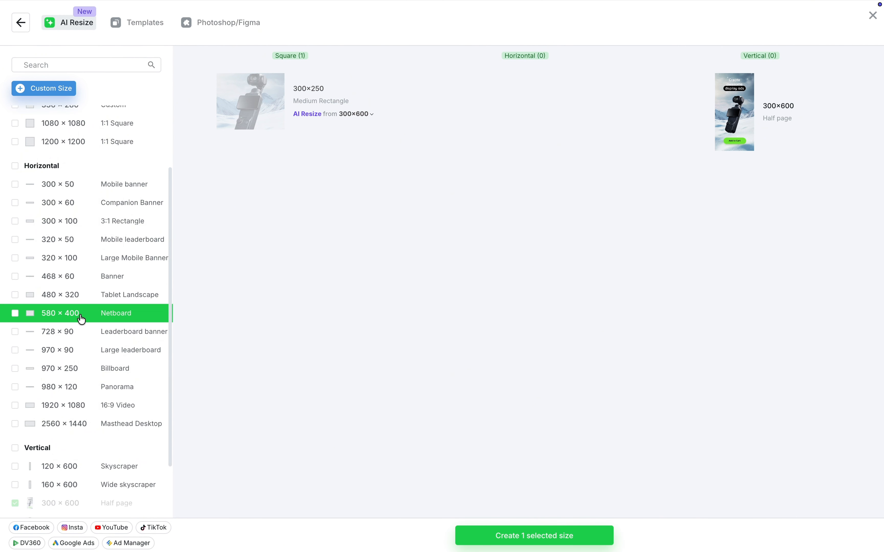
pyautogui.click(78, 418)
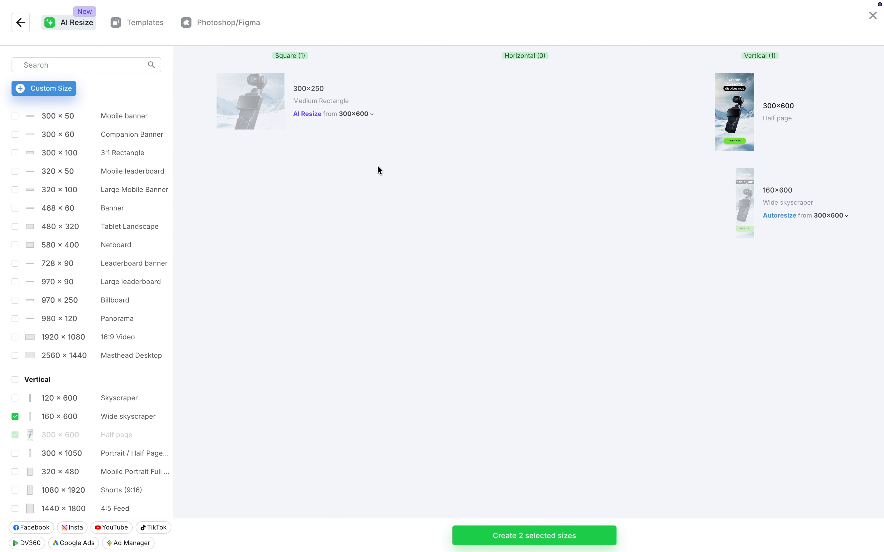
# Set the resize type of both the 300 × 250 and 160 × 600 sizes to AI Resize from the 300 × 600 banner.
pyautogui.click(367, 116)
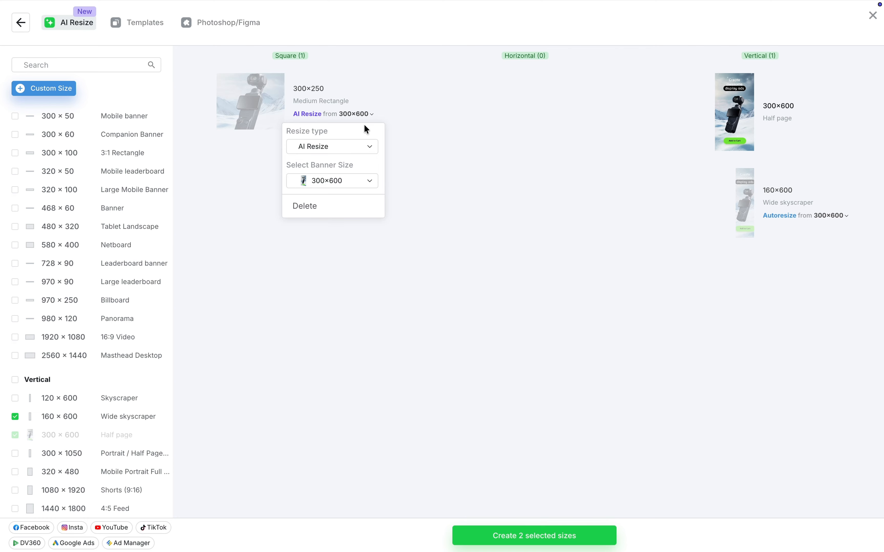
pyautogui.click(361, 146)
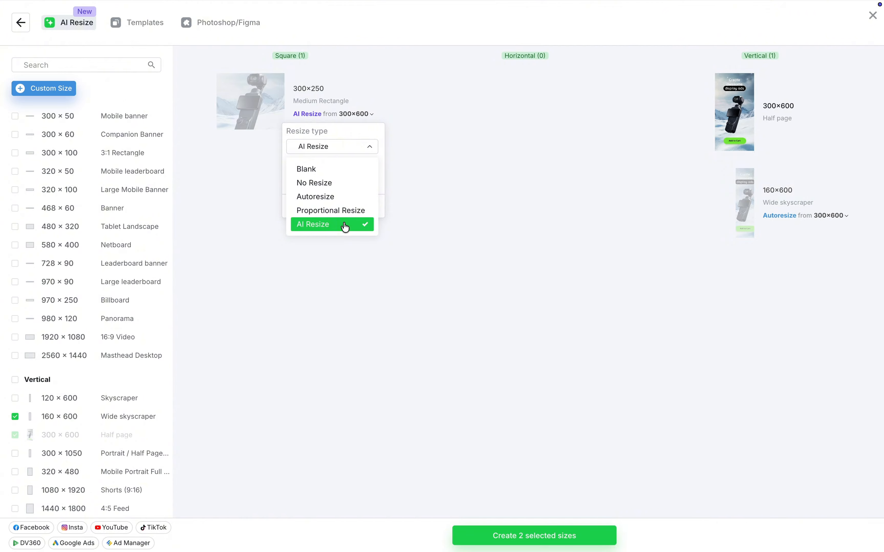
pyautogui.click(345, 225)
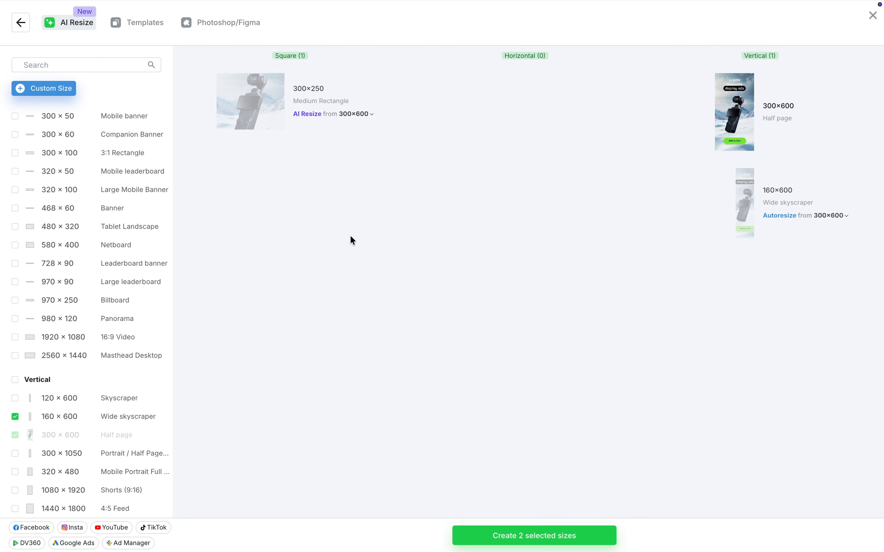
pyautogui.click(842, 219)
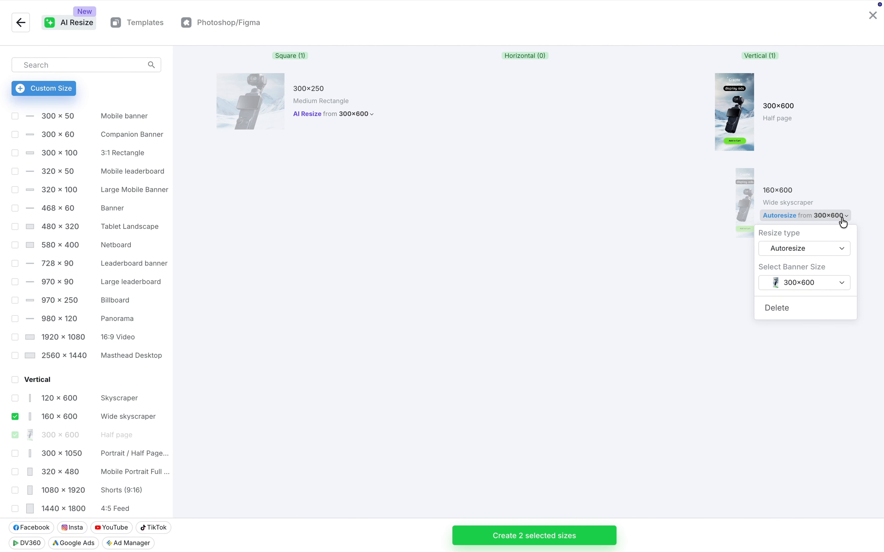
pyautogui.click(836, 249)
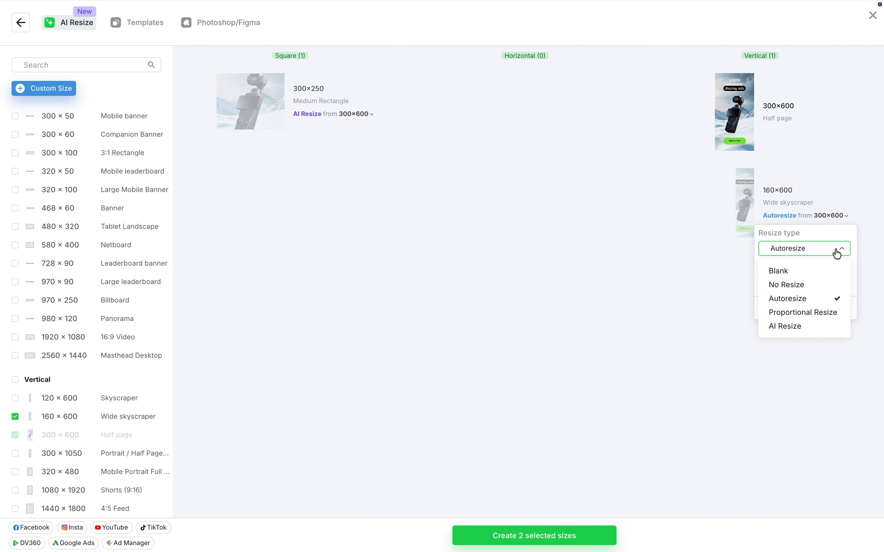
pyautogui.click(788, 327)
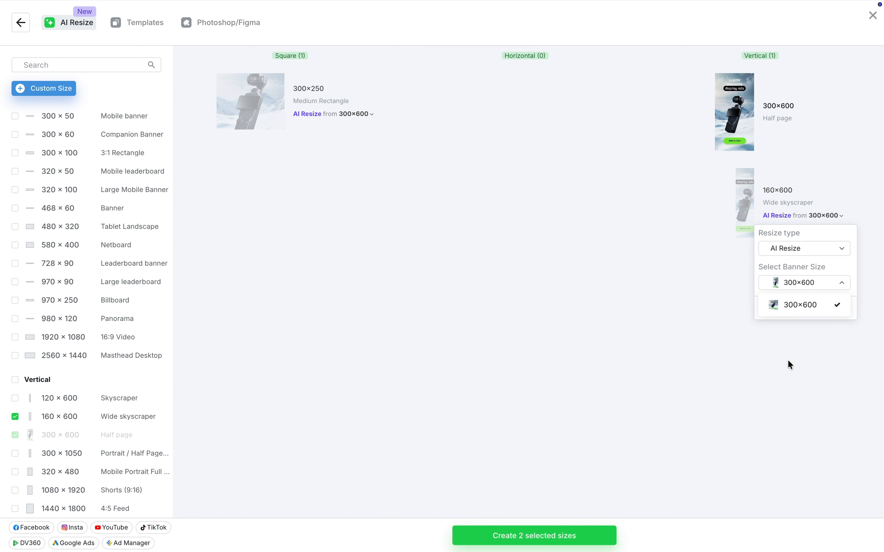
pyautogui.click(788, 360)
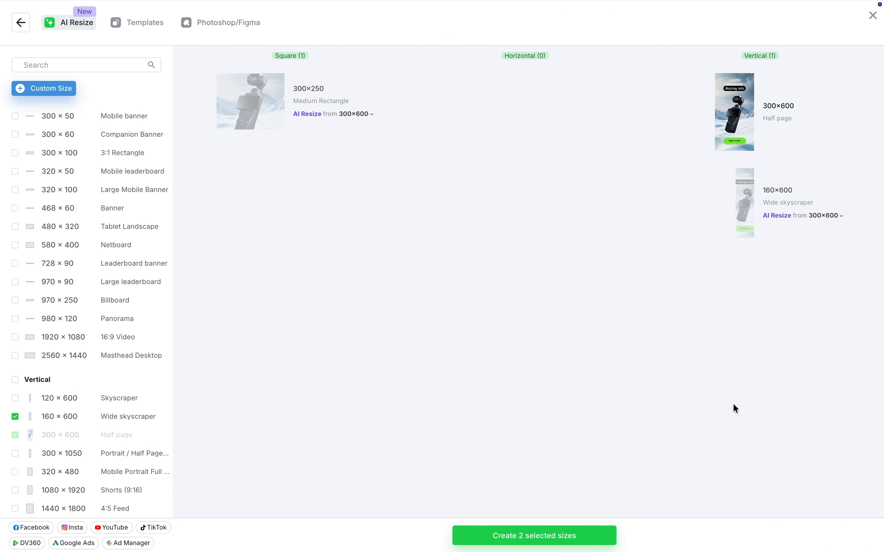
# Create the two selected sizes and play the animation of all banners in the bannerset.
pyautogui.click(599, 528)
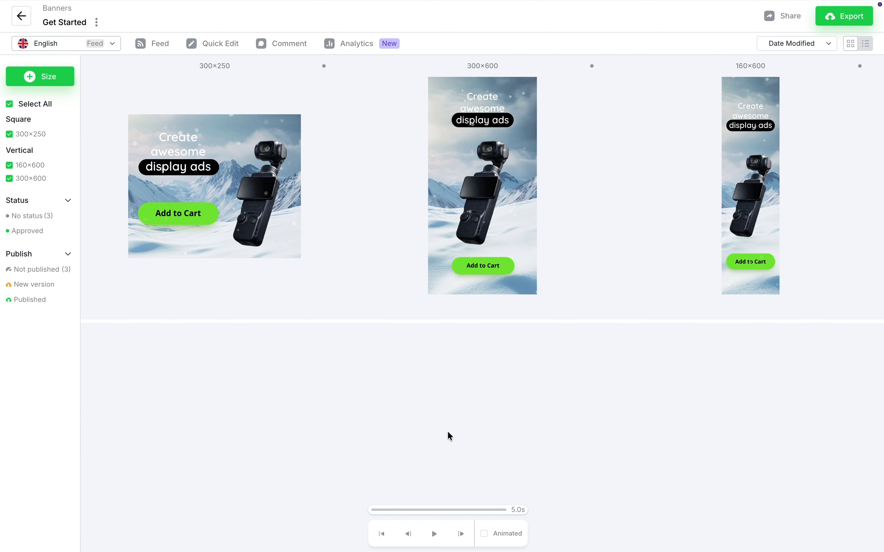
pyautogui.click(435, 533)
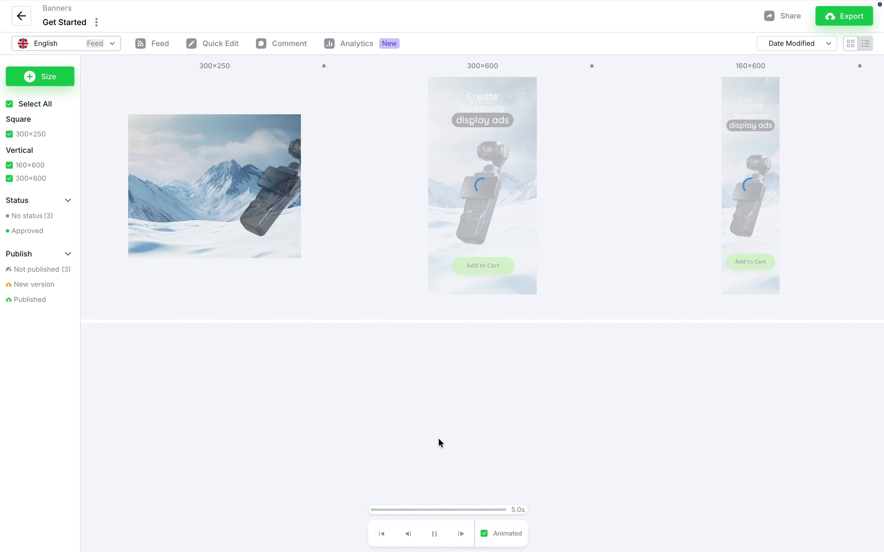